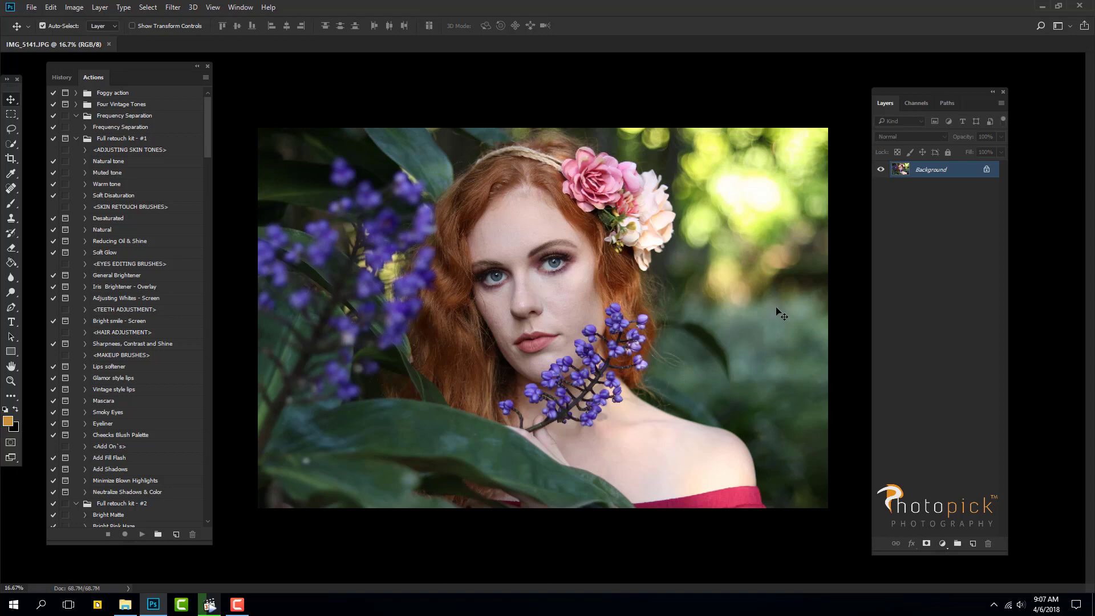
# - Convert the locked Background into the normal layer Layer 0 and duplicate it
pyautogui.doubleClick(919, 174)
pyautogui.click(791, 206)
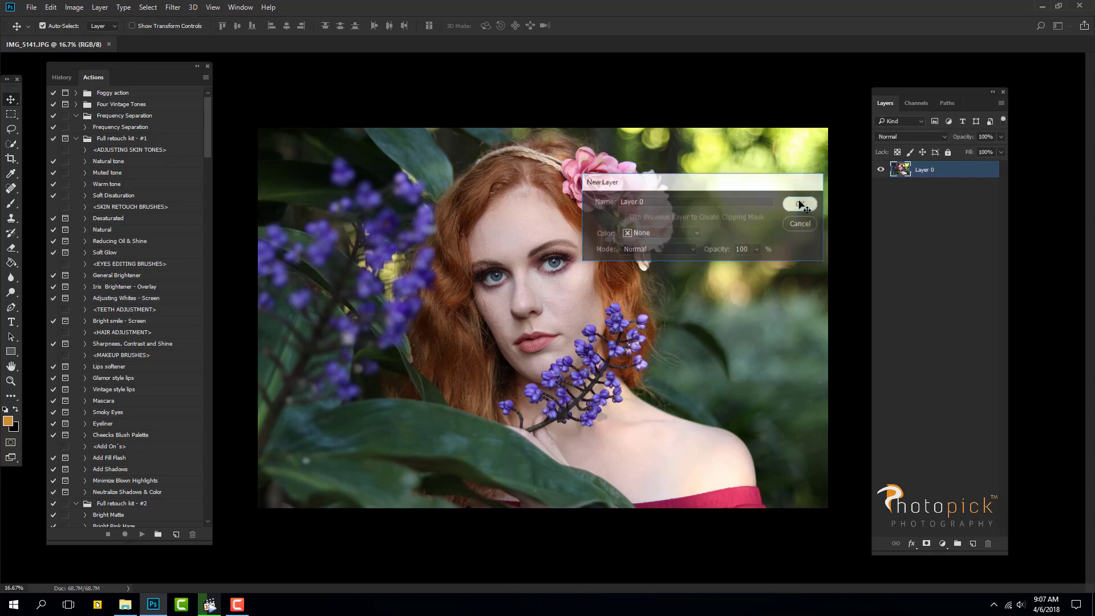
pyautogui.hotkey('ctrl', '+')
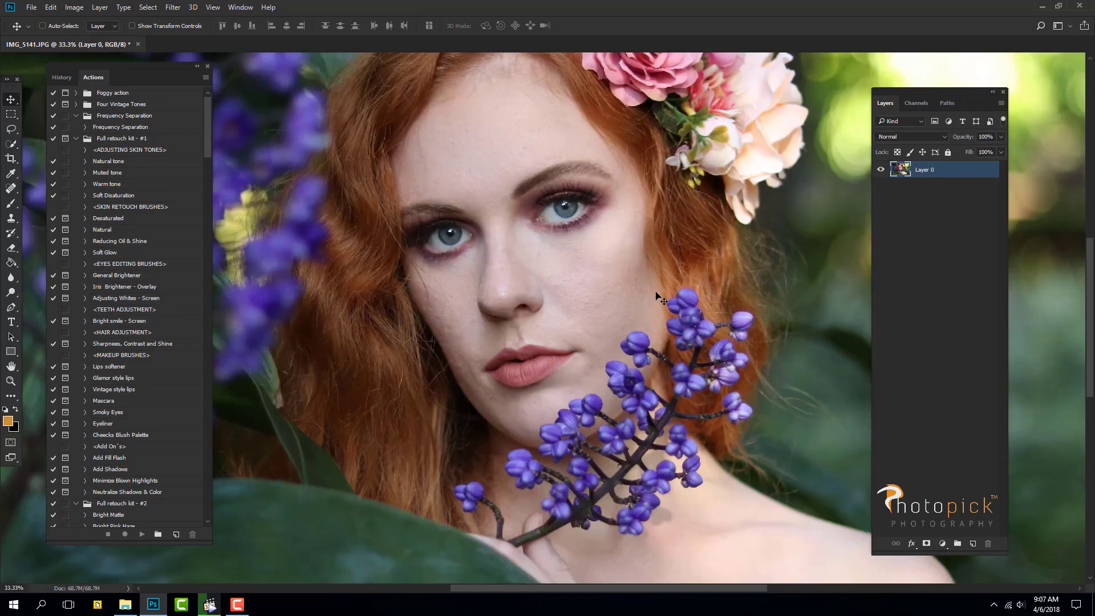
pyautogui.moveTo(587, 281); pyautogui.dragTo(596, 308)
pyautogui.hotkey('ctrl', 'j')
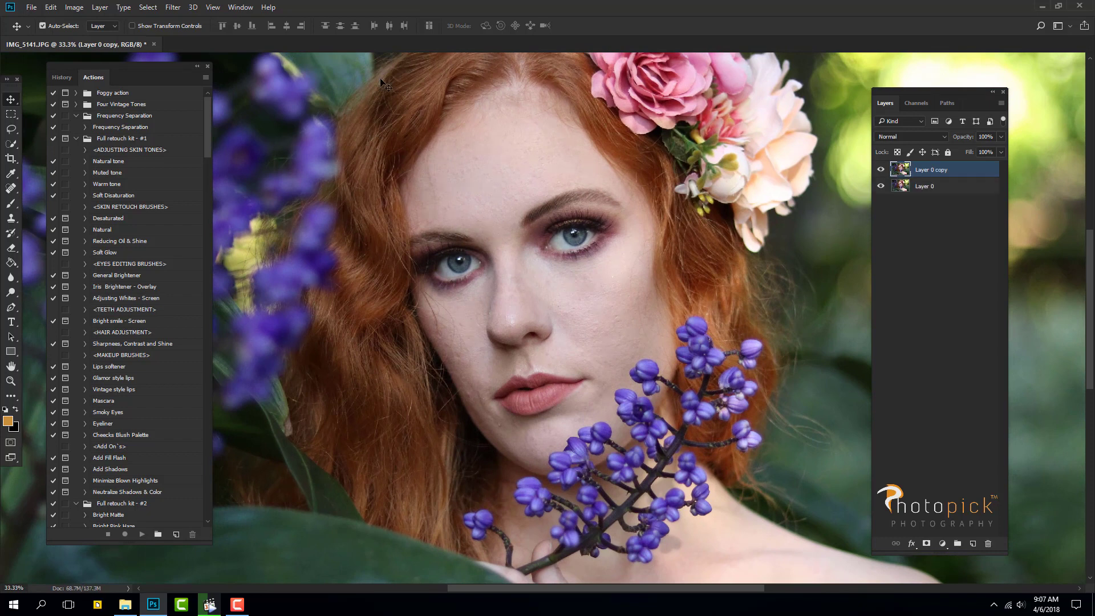
# - Remove small blemishes on the image-left side of the forehead with the Spot Healing Brush Tool
pyautogui.click(11, 188)
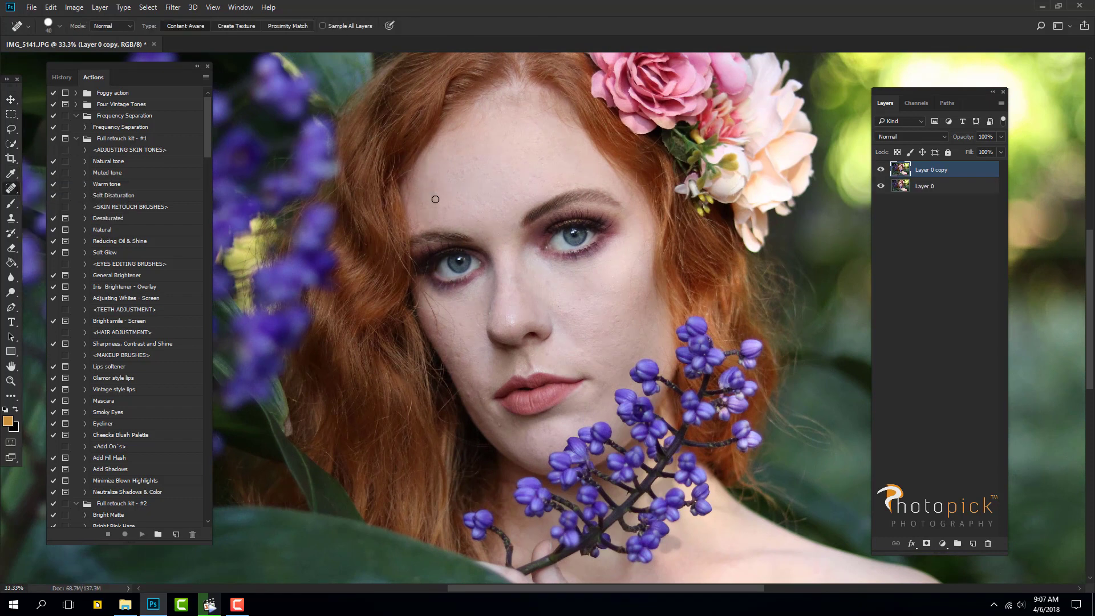
pyautogui.moveTo(433, 200)
pyautogui.mouseDown()
pyautogui.moveTo(429, 174)
pyautogui.moveTo(444, 142)
pyautogui.mouseUp()
pyautogui.click(439, 140)
# - Repair a skin area on the image-left side of the forehead with the Patch Tool
pyautogui.rightClick(10, 188)
pyautogui.click(52, 210)
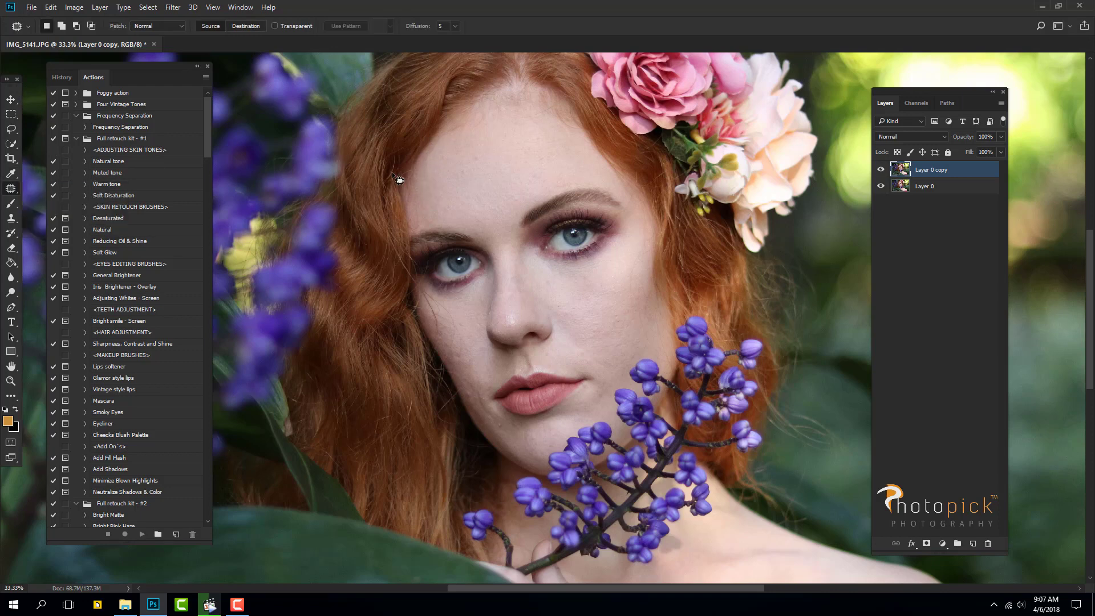
pyautogui.moveTo(442, 164)
pyautogui.mouseDown()
pyautogui.moveTo(427, 171)
pyautogui.moveTo(431, 197)
pyautogui.moveTo(437, 181)
pyautogui.mouseUp()
# - Remove blemishes on the image-left cheek with the Spot Healing Brush Tool, using the Patch Tool for larger areas
pyautogui.rightClick(11, 188)
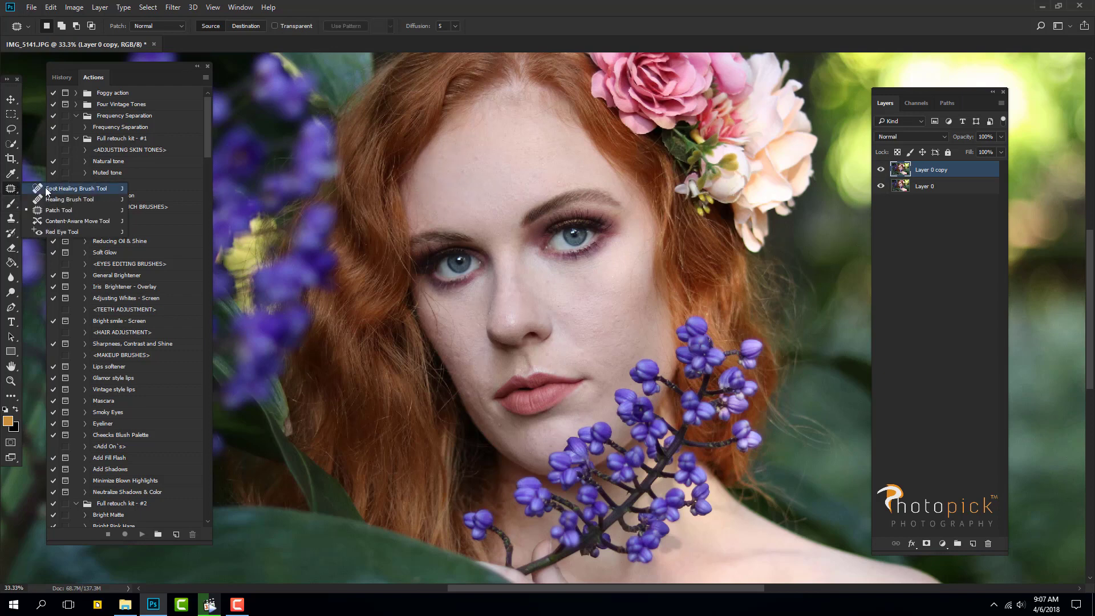
pyautogui.click(51, 189)
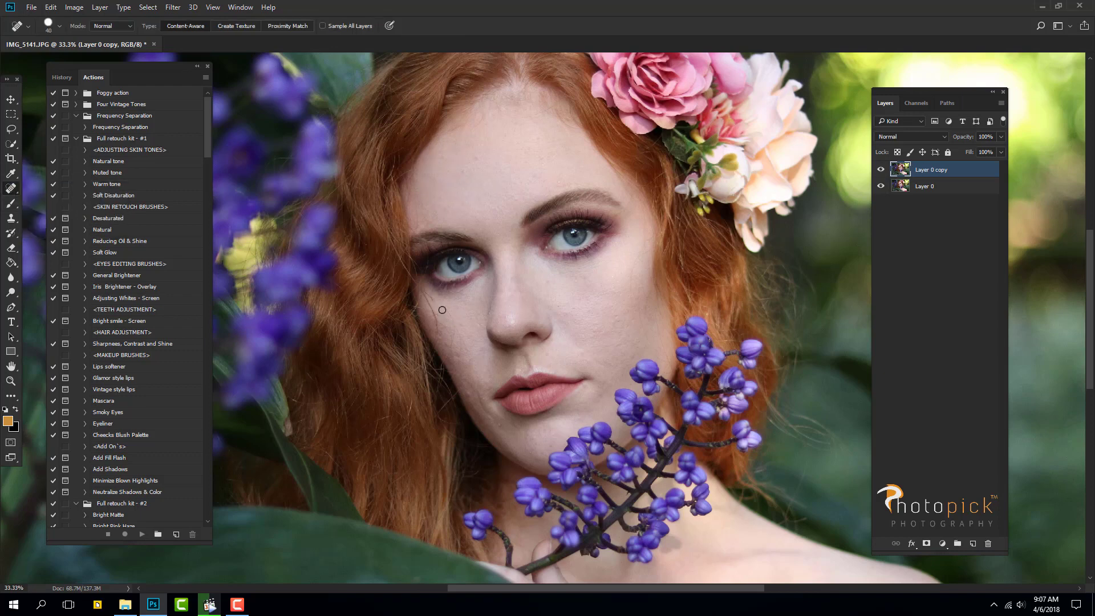
pyautogui.click(432, 294)
pyautogui.moveTo(455, 308); pyautogui.dragTo(463, 361)
pyautogui.moveTo(477, 316); pyautogui.dragTo(479, 326)
pyautogui.hotkey('shift', 'j')
pyautogui.hotkey('shift', 'j')
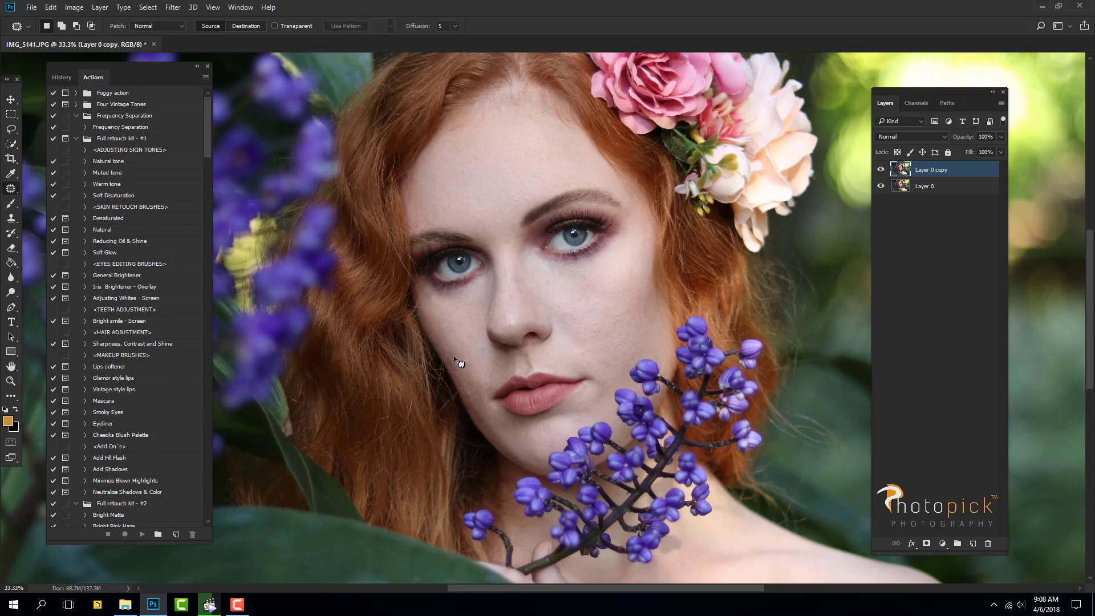
pyautogui.hotkey('shift', 'j')
pyautogui.hotkey('shift', 'j')
pyautogui.hotkey('shift', 'j')
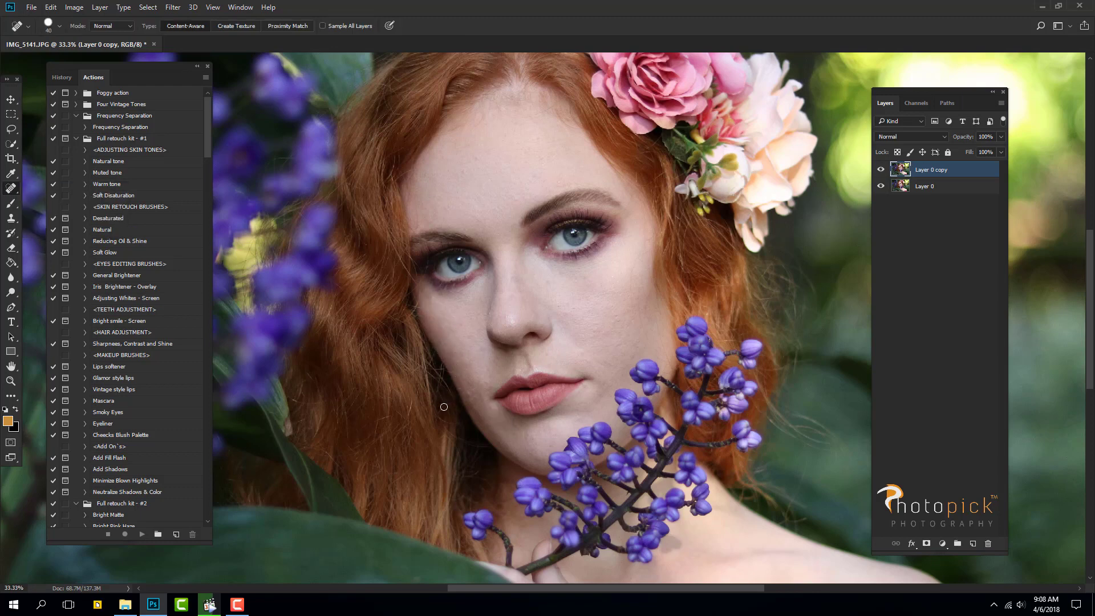
# - Reduce the Spot Healing Brush size for fine facial blemishes, and switch to the Patch Tool
pyautogui.hotkey('ctrl', '+')
pyautogui.press('[')
pyautogui.press('[')
pyautogui.press('[')
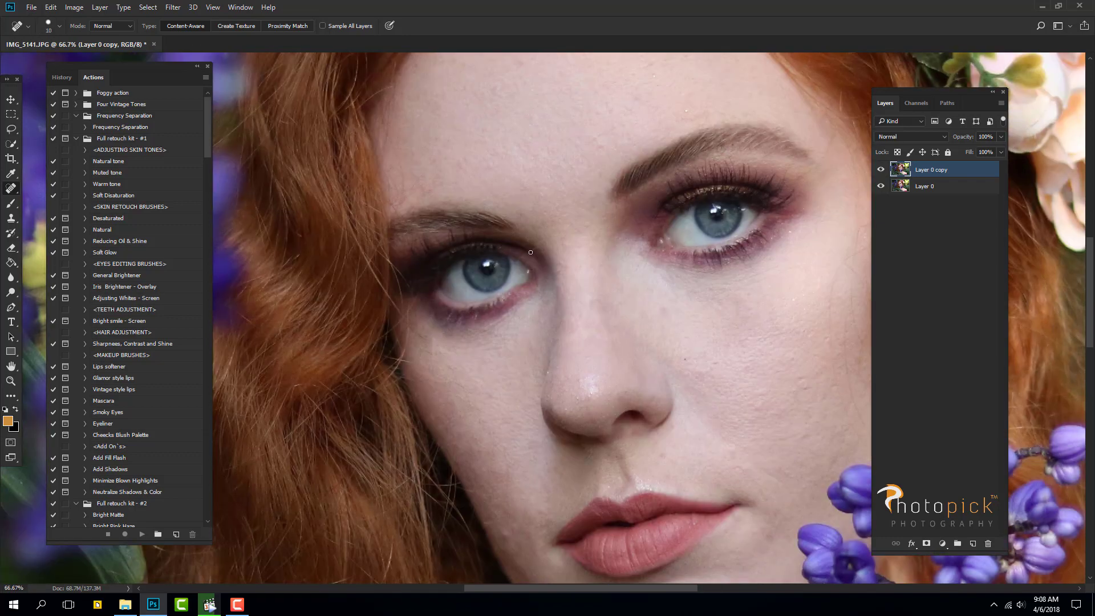
pyautogui.hotkey('shift', 'j')
pyautogui.hotkey('shift', 'j')
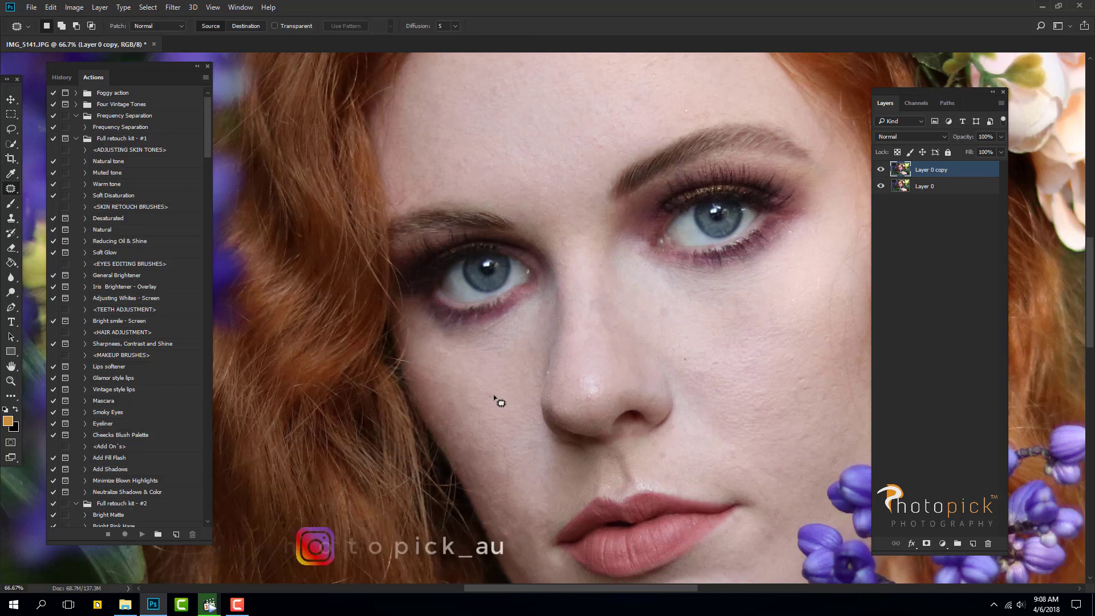
# - Merge the retouched copy down into Layer 0 and run the Frequency Separation action on it
pyautogui.hotkey('ctrl', '0')
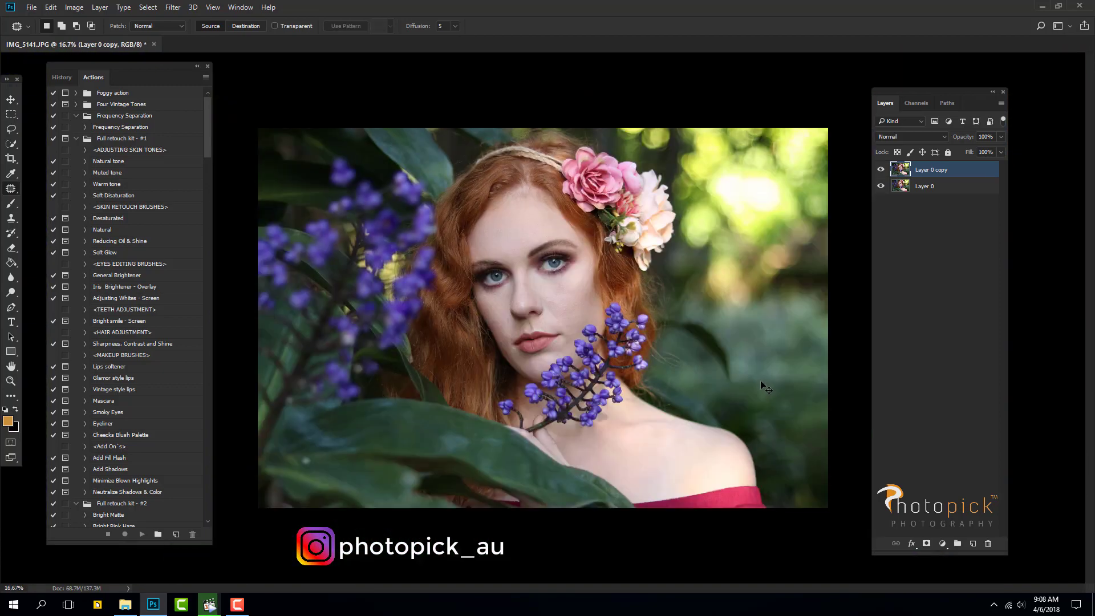
pyautogui.hotkey('ctrl', 'e')
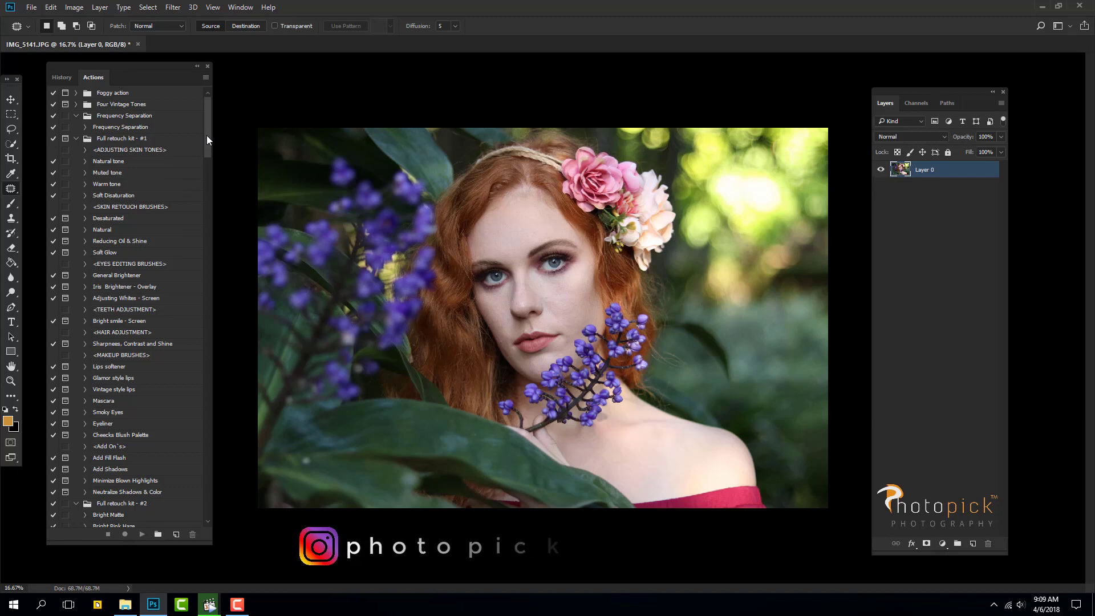
pyautogui.moveTo(207, 135)
pyautogui.mouseDown()
pyautogui.moveTo(218, 228)
pyautogui.moveTo(201, 123)
pyautogui.mouseUp()
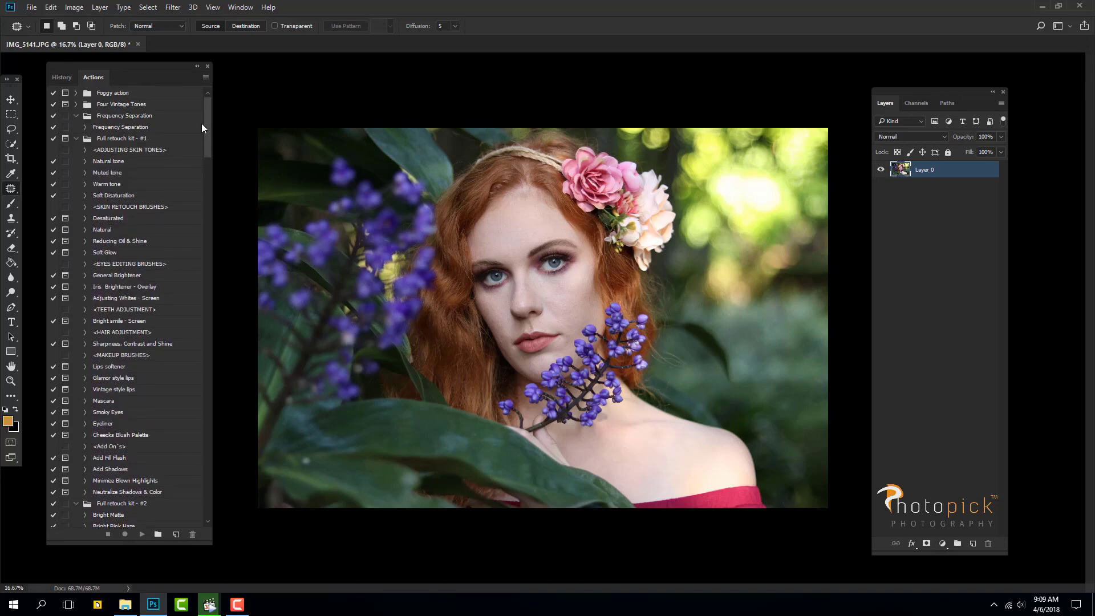
pyautogui.click(126, 127)
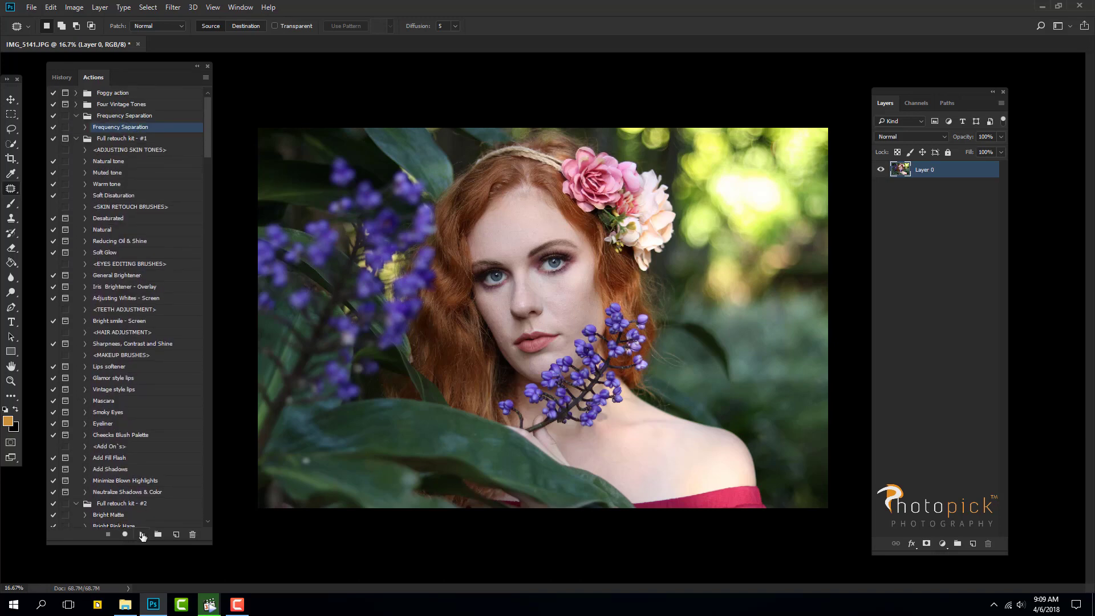
pyautogui.click(142, 535)
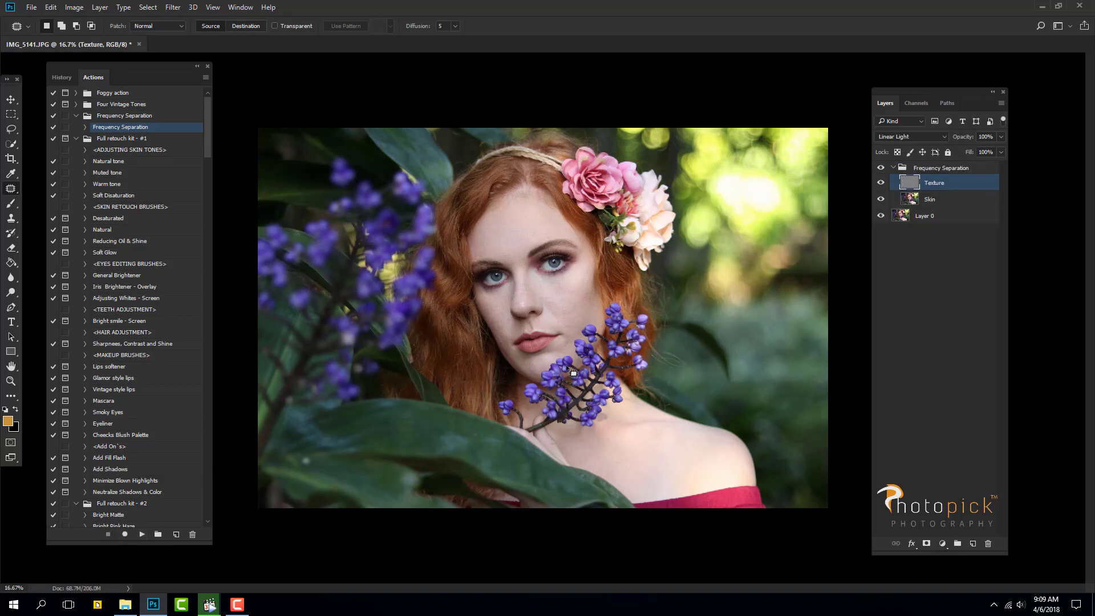
# - Hide and collapse the Frequency Separation group, and duplicate Layer 0 below it
pyautogui.hotkey('ctrl', '+')
pyautogui.hotkey('ctrl', '+')
pyautogui.hotkey('ctrl', '+')
pyautogui.moveTo(581, 276); pyautogui.dragTo(657, 257)
pyautogui.click(925, 217)
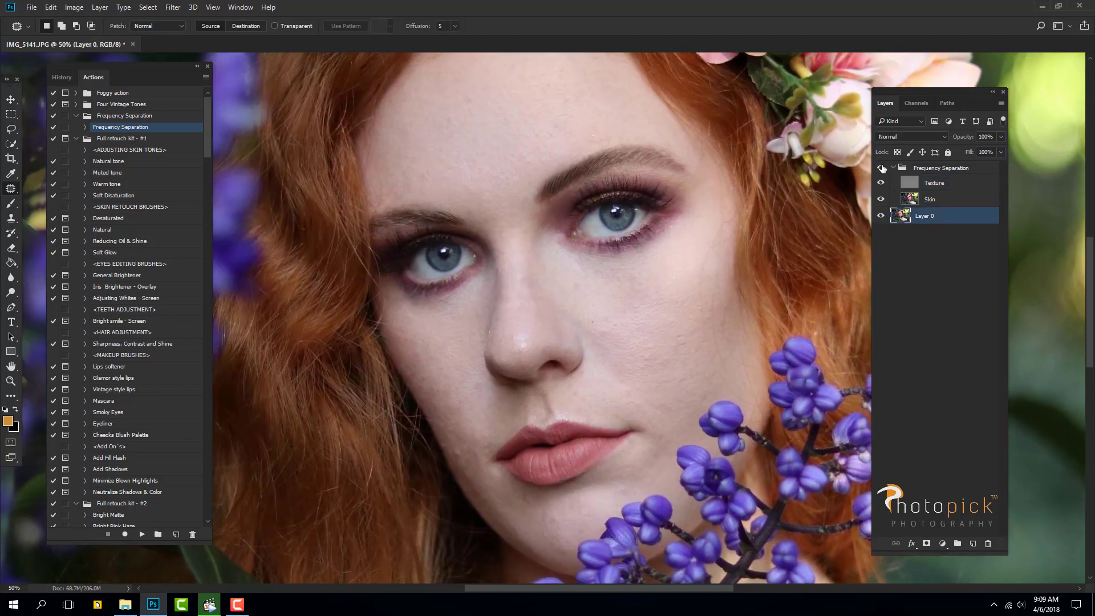
pyautogui.click(880, 168)
pyautogui.click(894, 168)
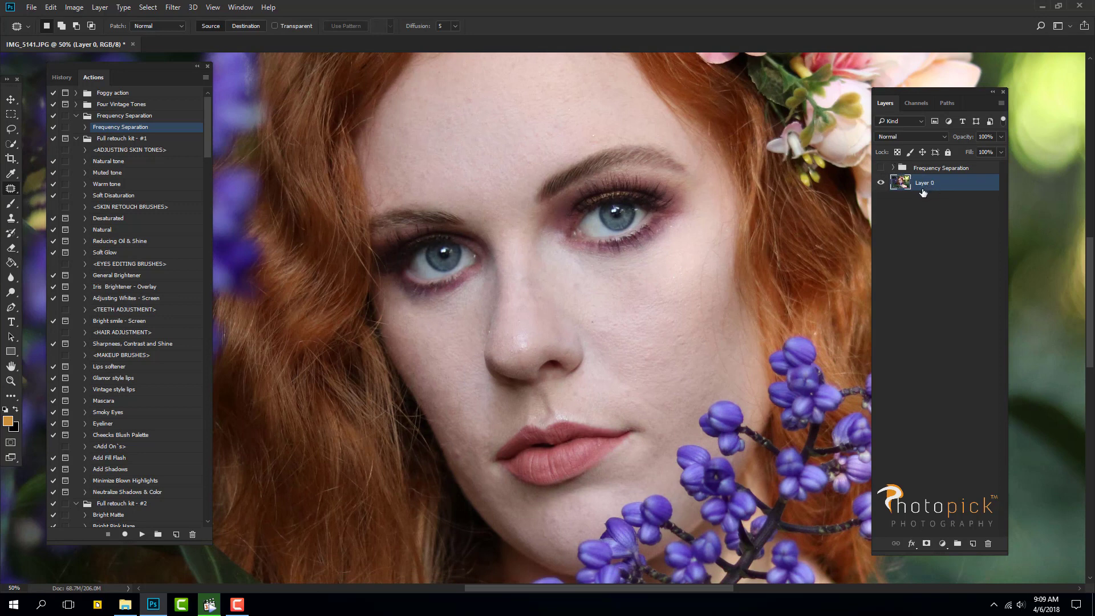
pyautogui.hotkey('ctrl', 'j')
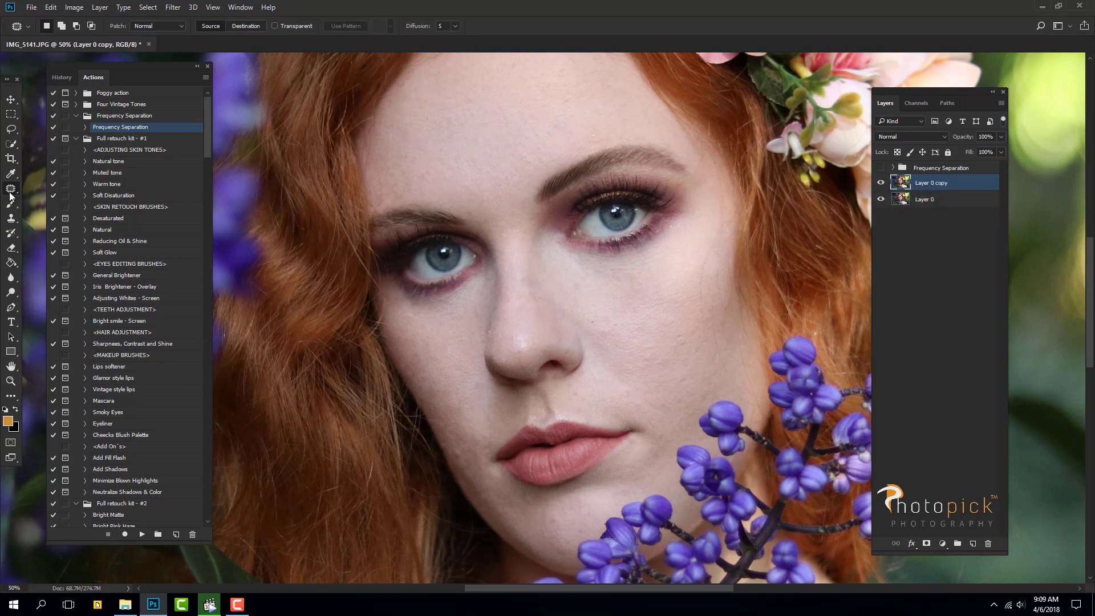
# - Remove blemishes and stray hairs along the image-right cheek on Layer 0 copy with an enlarged Spot Healing Brush
pyautogui.rightClick(10, 188)
pyautogui.click(57, 189)
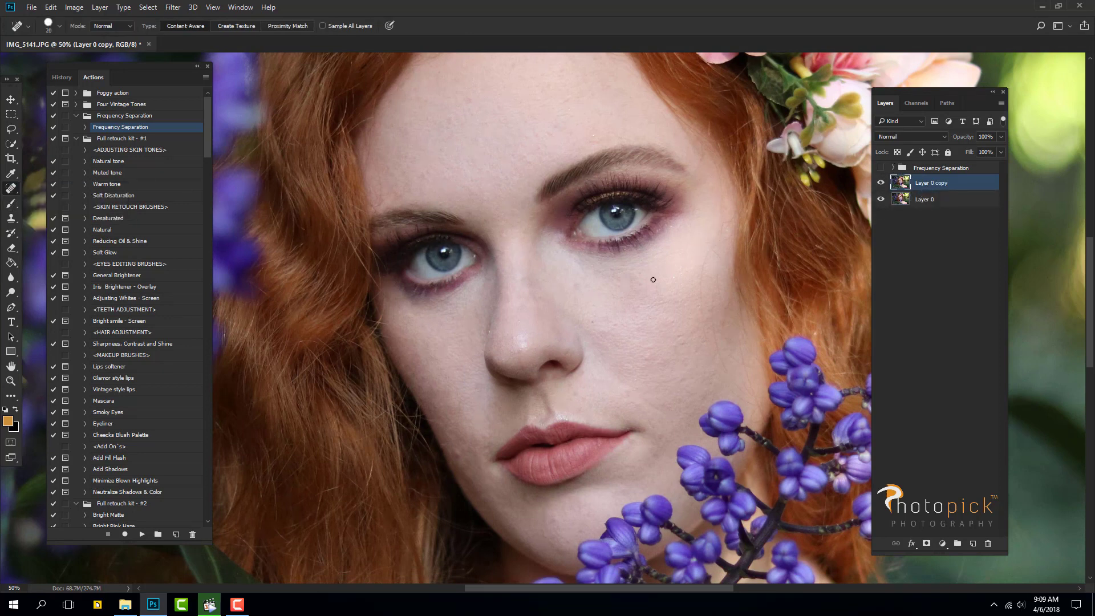
pyautogui.press(']')
pyautogui.press(']')
pyautogui.press(']')
pyautogui.moveTo(708, 254); pyautogui.dragTo(713, 337)
pyautogui.moveTo(710, 294)
pyautogui.mouseDown()
pyautogui.moveTo(717, 360)
pyautogui.moveTo(733, 387)
pyautogui.mouseUp()
pyautogui.moveTo(716, 272); pyautogui.dragTo(719, 308)
pyautogui.moveTo(716, 244)
pyautogui.mouseDown()
pyautogui.moveTo(717, 258)
pyautogui.moveTo(721, 231)
pyautogui.mouseUp()
# - Patch the outer edge of the image-right cheek near the hair with cleaner cheek skin, and clear the selection
pyautogui.hotkey('shift', 'j')
pyautogui.hotkey('shift', 'j')
pyautogui.moveTo(753, 359)
pyautogui.mouseDown()
pyautogui.moveTo(736, 414)
pyautogui.moveTo(709, 325)
pyautogui.mouseUp()
pyautogui.hotkey('ctrl', 'h')
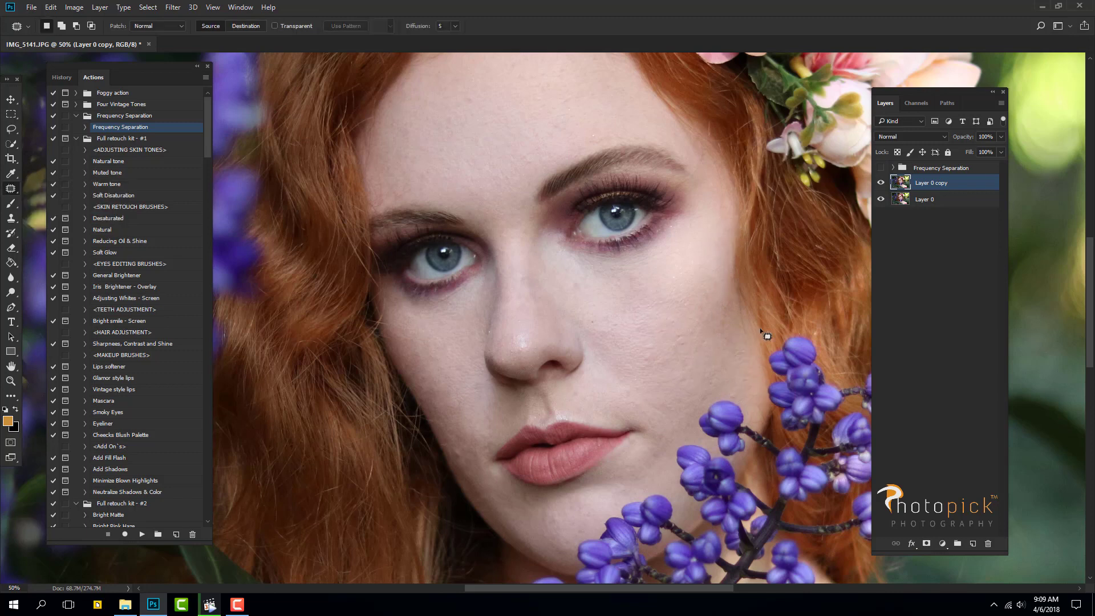
pyautogui.hotkey('ctrl', 'd')
# - Clean up the remaining spots on the image-right cheek and jaw with the Spot Healing Brush Tool
pyautogui.rightClick(11, 189)
pyautogui.click(57, 187)
pyautogui.moveTo(743, 399); pyautogui.dragTo(752, 402)
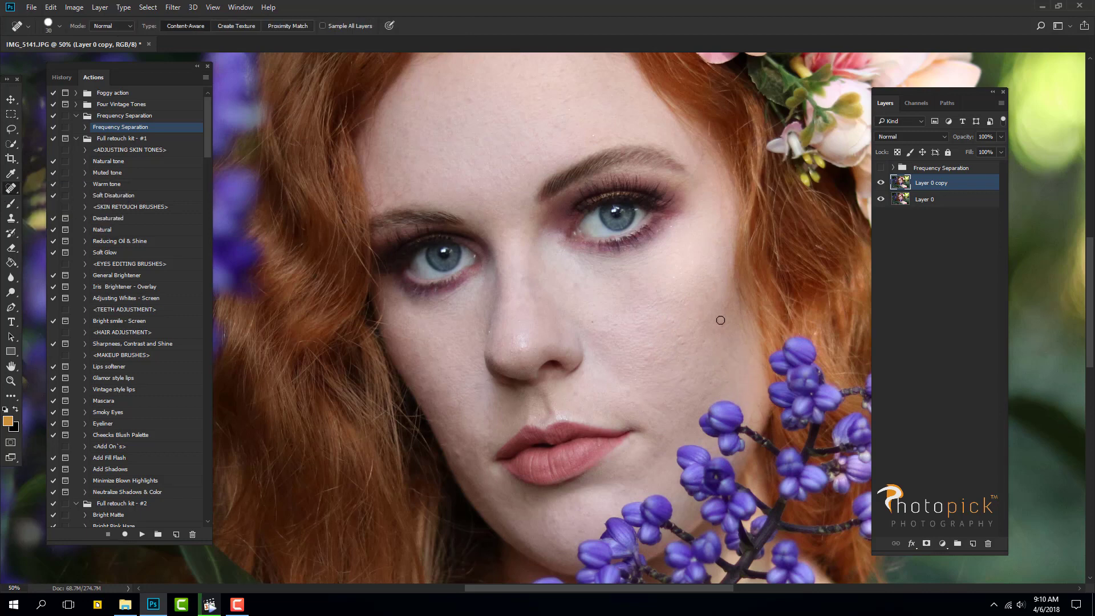
pyautogui.click(727, 367)
pyautogui.click(706, 312)
pyautogui.click(678, 339)
# - Remove spots along the upper forehead, hairline and temple with the Spot Healing Brush Tool
pyautogui.moveTo(690, 281); pyautogui.dragTo(729, 350)
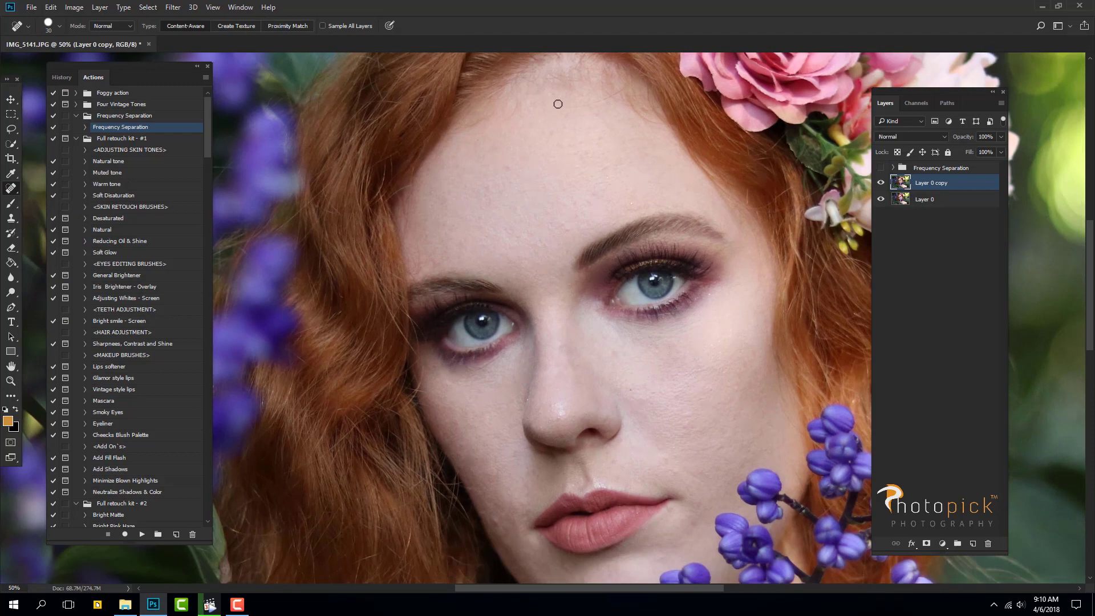
pyautogui.click(616, 93)
pyautogui.click(635, 76)
pyautogui.click(546, 92)
pyautogui.moveTo(425, 240); pyautogui.dragTo(414, 222)
pyautogui.moveTo(511, 264); pyautogui.dragTo(480, 217)
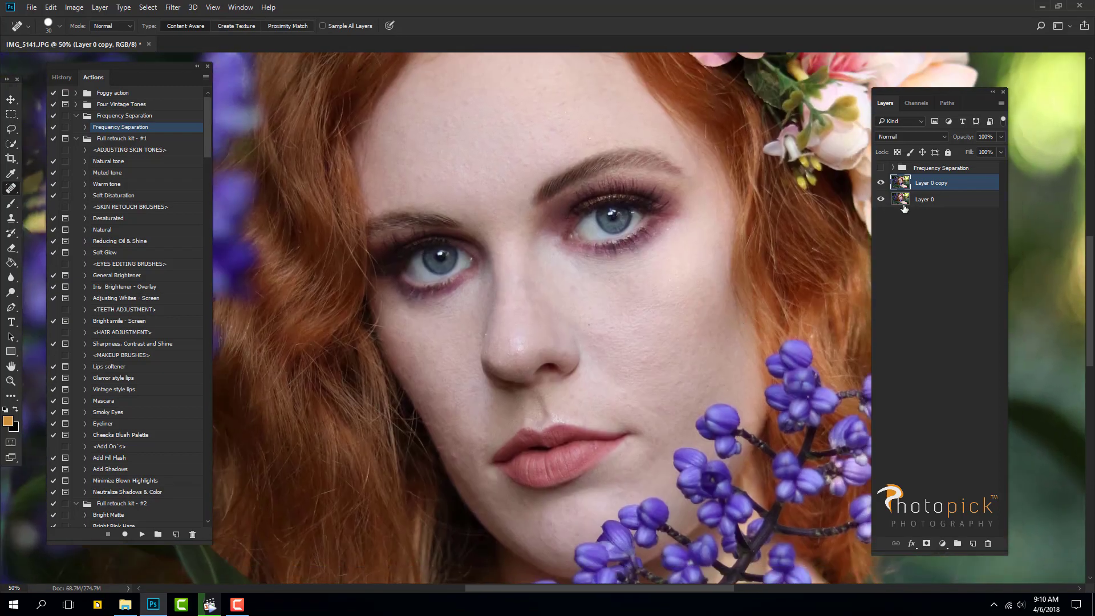
# - Delete the old Layer 0 beneath the retouched Layer 0 copy
pyautogui.click(933, 200)
pyautogui.press('Delete')
# - Delete the outdated Frequency Separation group and run the Frequency Separation action again on Layer 0 copy
pyautogui.click(881, 168)
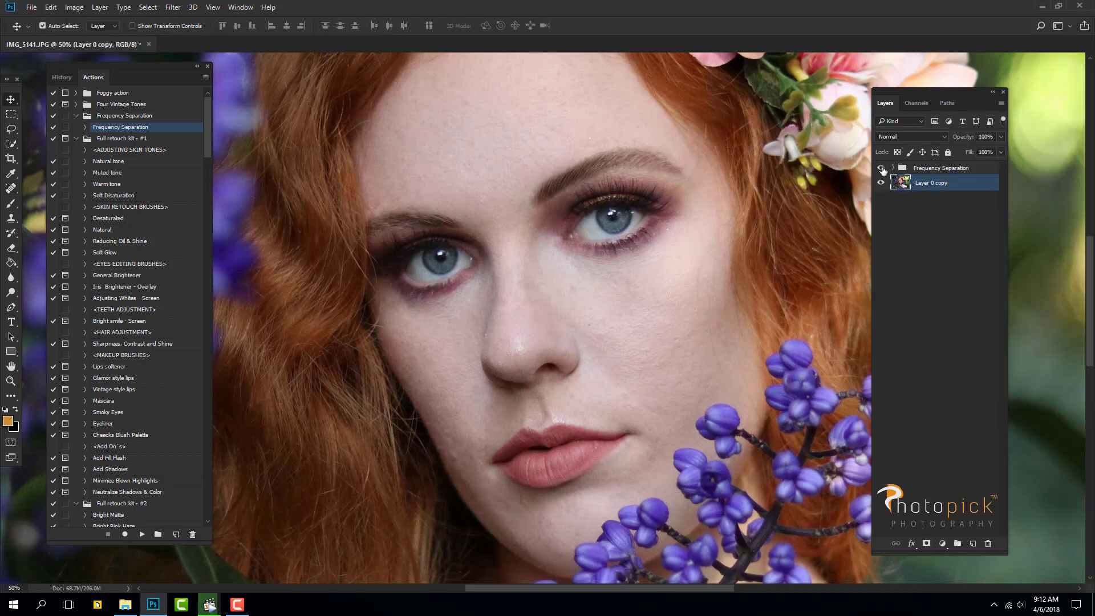
pyautogui.click(893, 168)
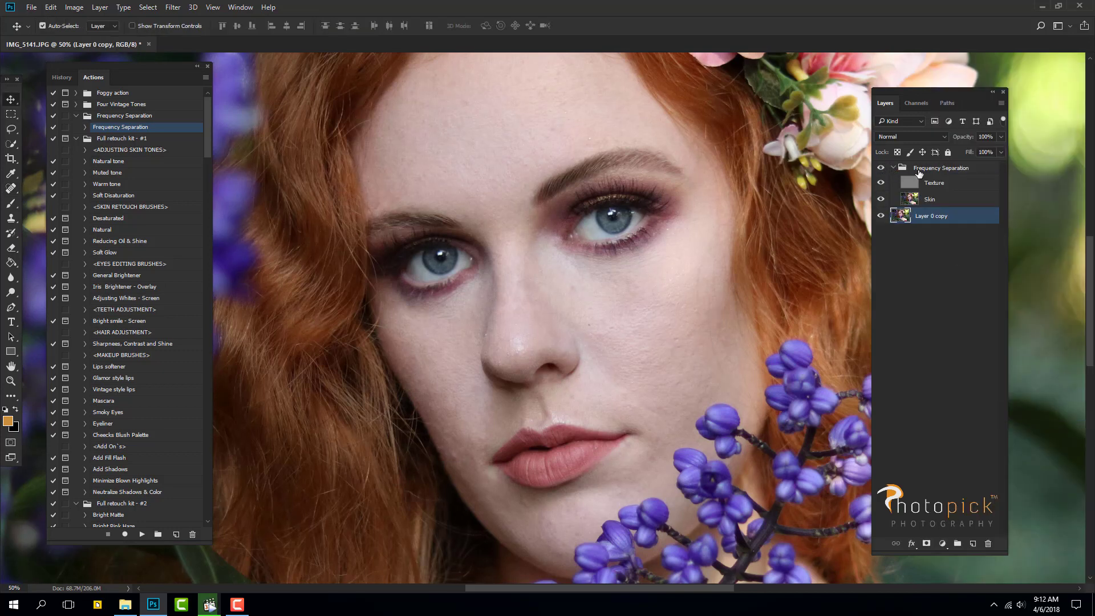
pyautogui.click(920, 171)
pyautogui.press('Delete')
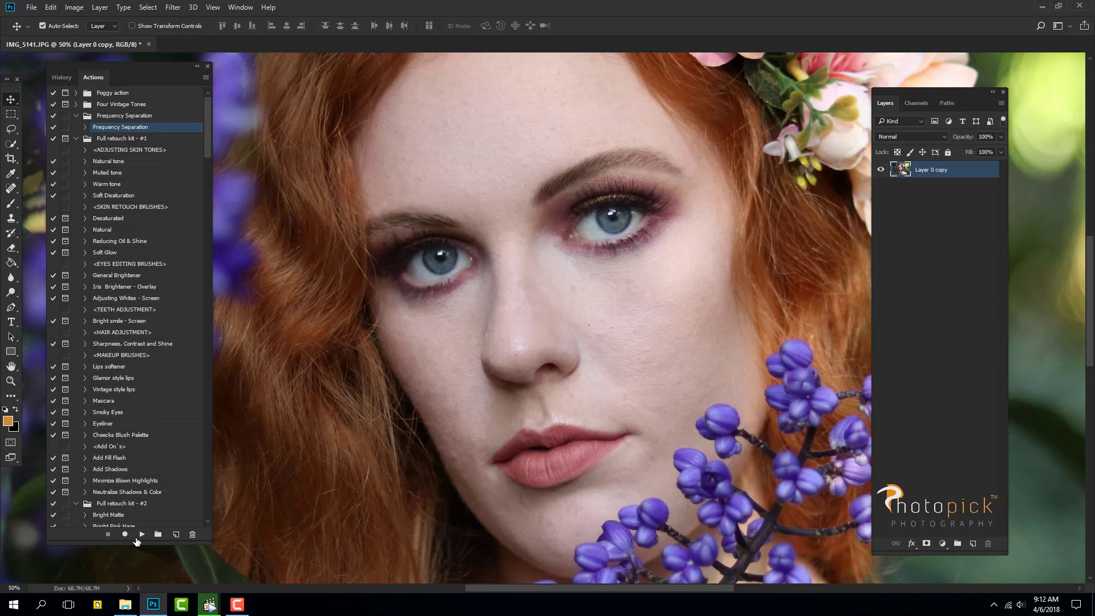
pyautogui.click(140, 535)
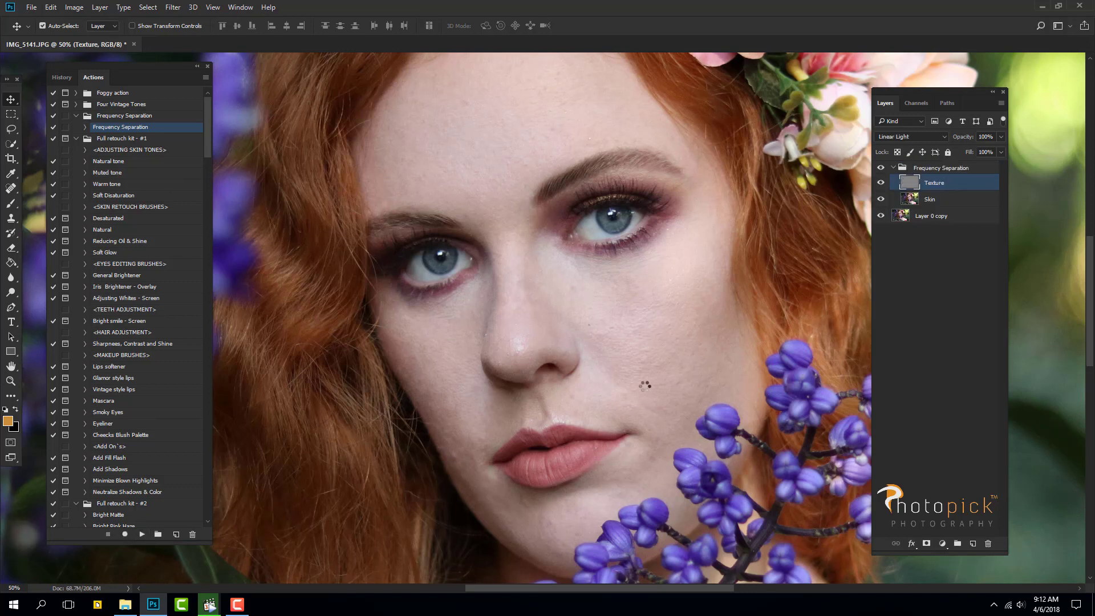
# - On the Skin layer, smooth the image-right cheek below the eye with an enlarged Healing Brush, sampling skin beside the nose
pyautogui.click(917, 201)
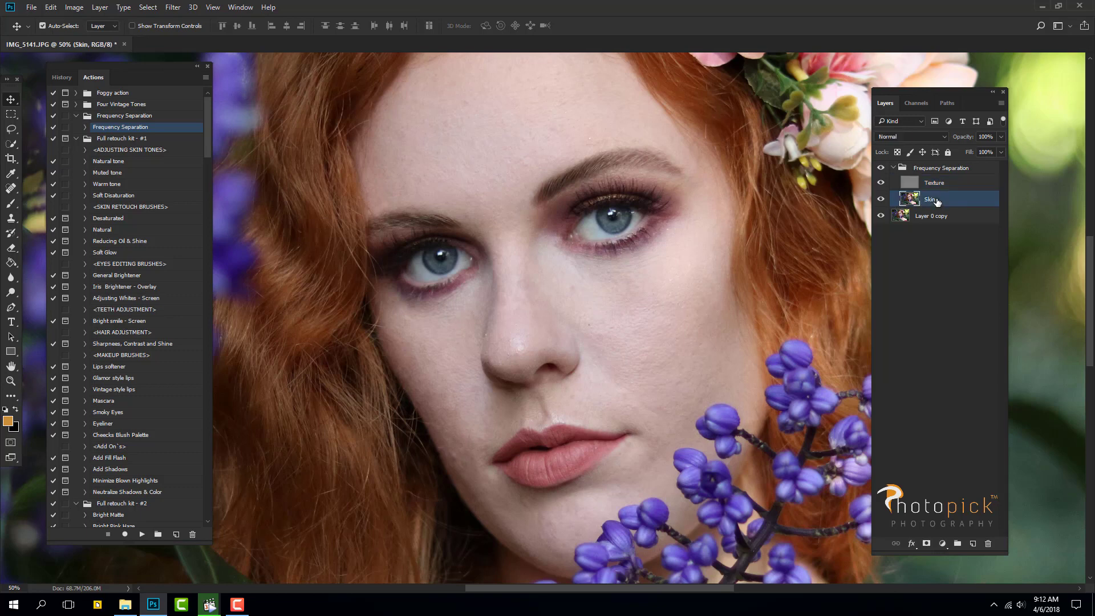
pyautogui.moveTo(11, 191); pyautogui.dragTo(12, 192)
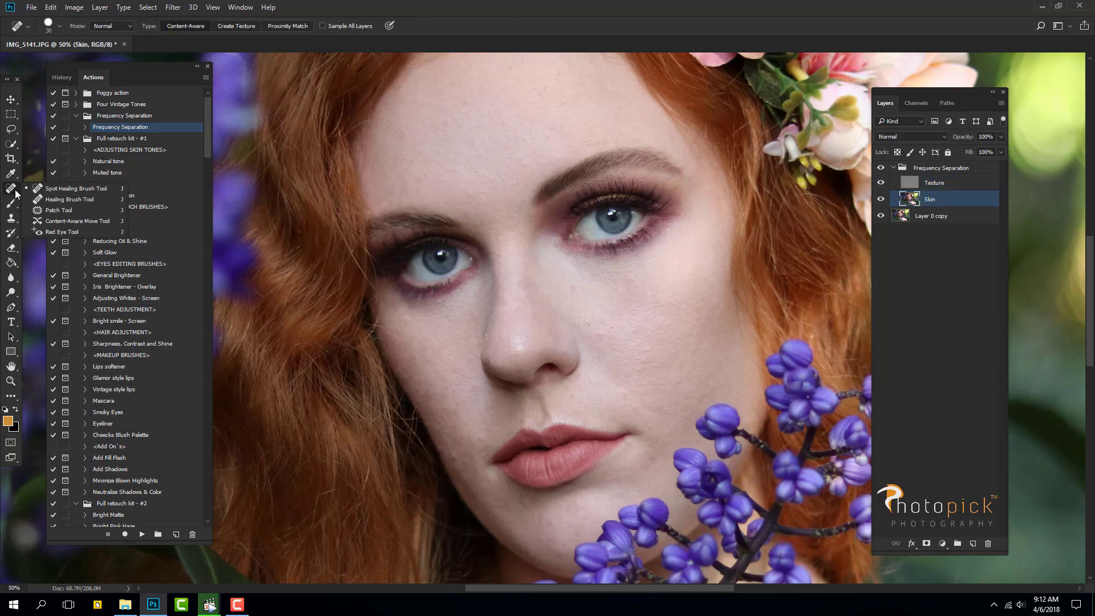
pyautogui.click(57, 203)
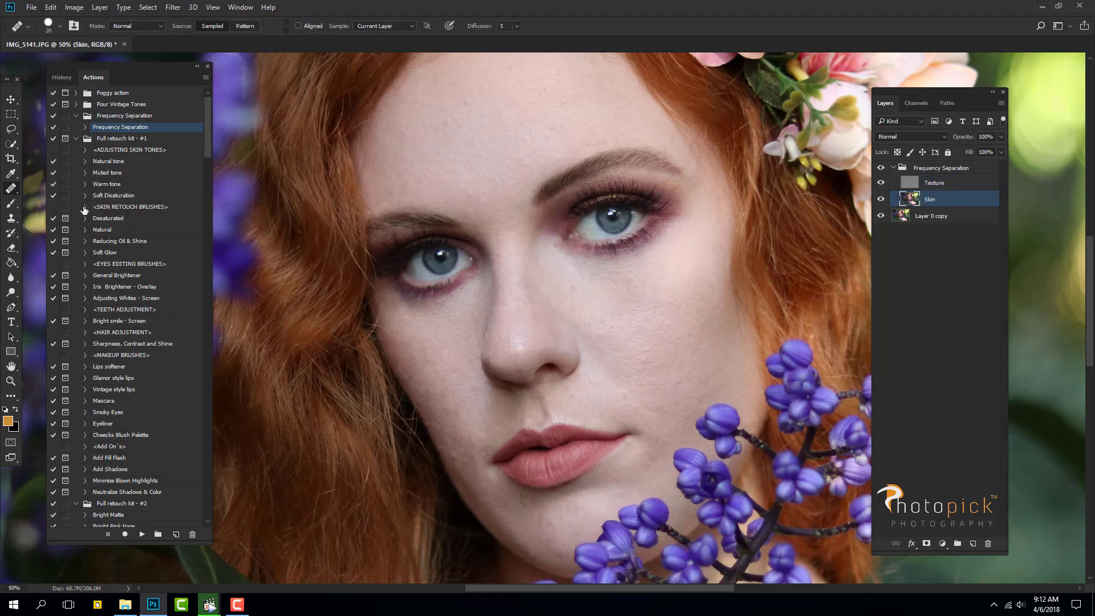
pyautogui.keyDown('alt'); pyautogui.click(619, 333); pyautogui.keyUp('alt')
pyautogui.press(']')
pyautogui.press(']')
pyautogui.press(']')
pyautogui.moveTo(628, 286)
pyautogui.mouseDown()
pyautogui.moveTo(652, 282)
pyautogui.moveTo(640, 305)
pyautogui.moveTo(658, 310)
pyautogui.mouseUp()
pyautogui.click(646, 357)
# - Even out the skin beside the image-left mouth corner and chin on the Skin layer with the Healing Brush, sampling nearby skin
pyautogui.click(928, 187)
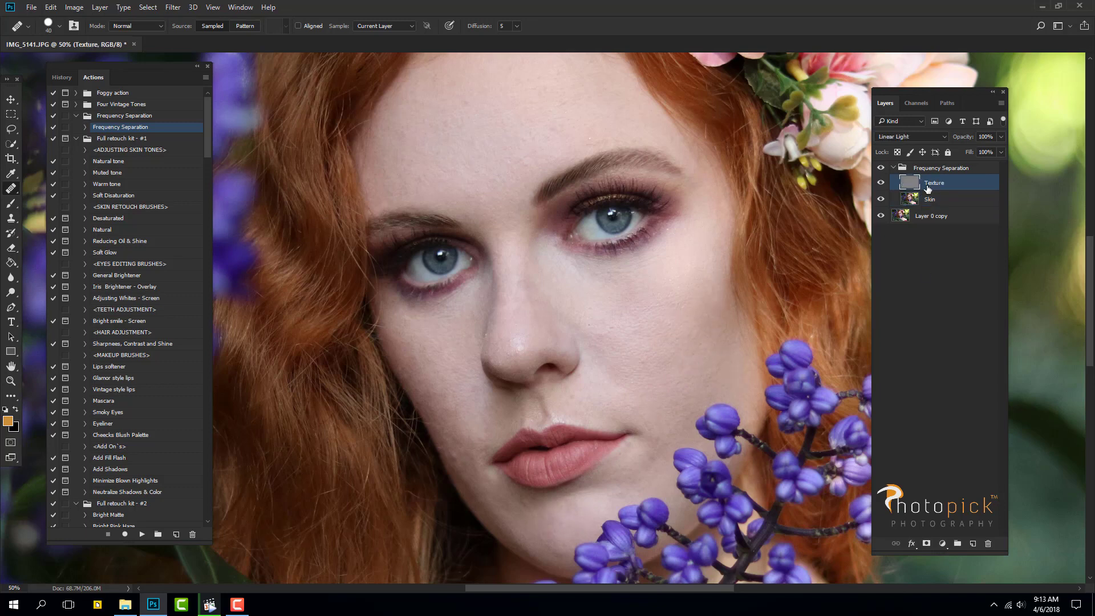
pyautogui.hotkey('alt', '[')
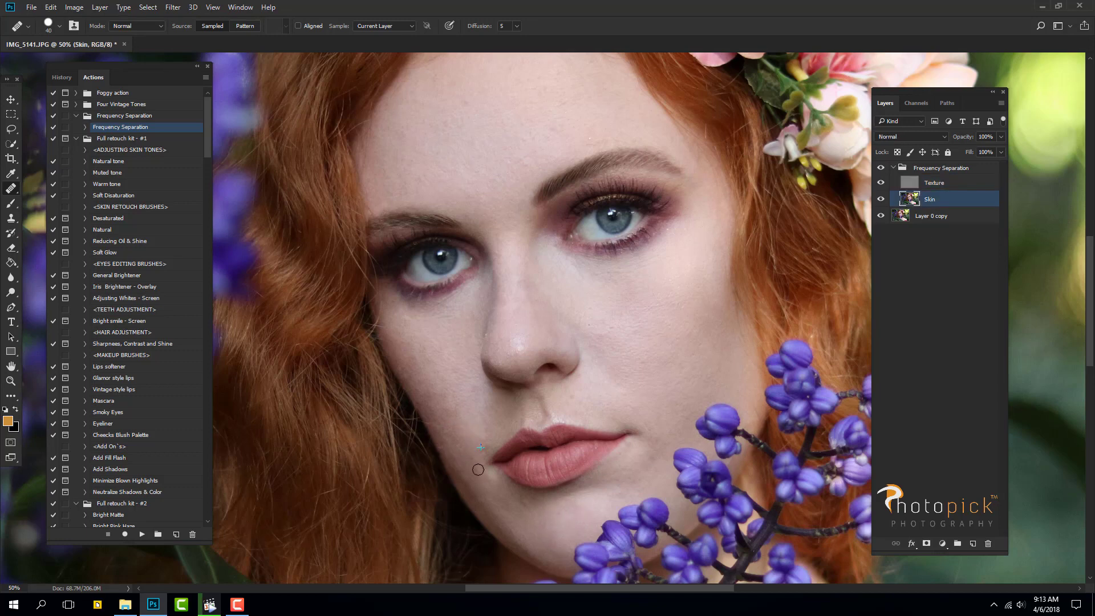
pyautogui.keyDown('alt'); pyautogui.click(484, 416); pyautogui.keyUp('alt')
pyautogui.click(478, 453)
pyautogui.keyDown('alt'); pyautogui.click(503, 490); pyautogui.keyUp('alt')
pyautogui.moveTo(517, 502); pyautogui.dragTo(516, 516)
pyautogui.moveTo(492, 472); pyautogui.dragTo(498, 484)
pyautogui.hotkey('alt', ']')
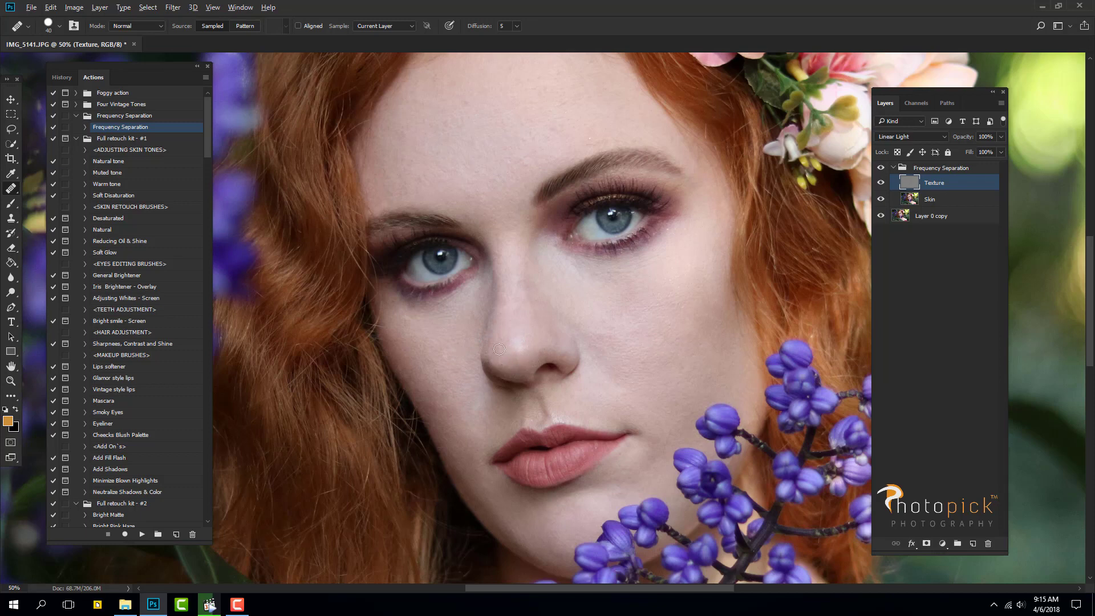
pyautogui.hotkey('alt', '[')
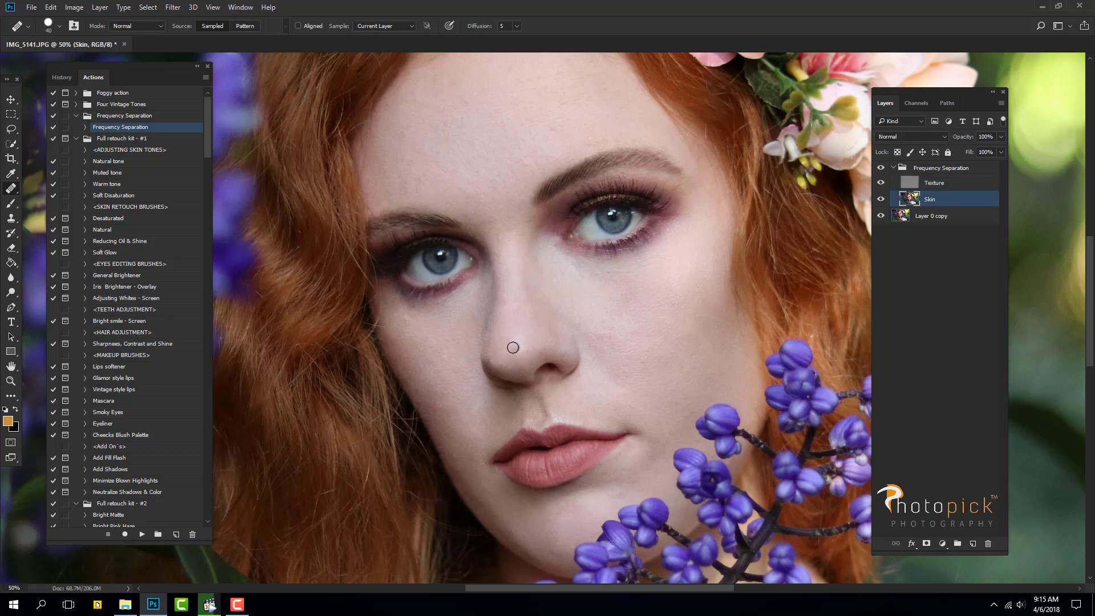
# - Smooth the nose bridge on the Skin layer and heal small spots on the forehead and nose on the Texture layer
pyautogui.moveTo(521, 240); pyautogui.dragTo(537, 305)
pyautogui.hotkey('alt', ']')
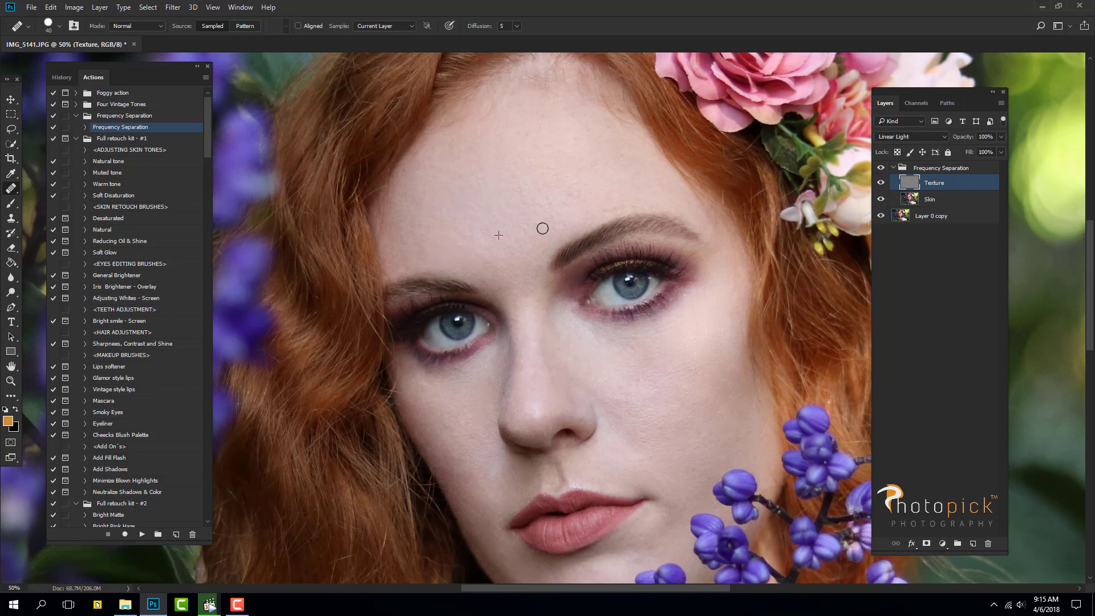
pyautogui.click(571, 209)
pyautogui.click(524, 378)
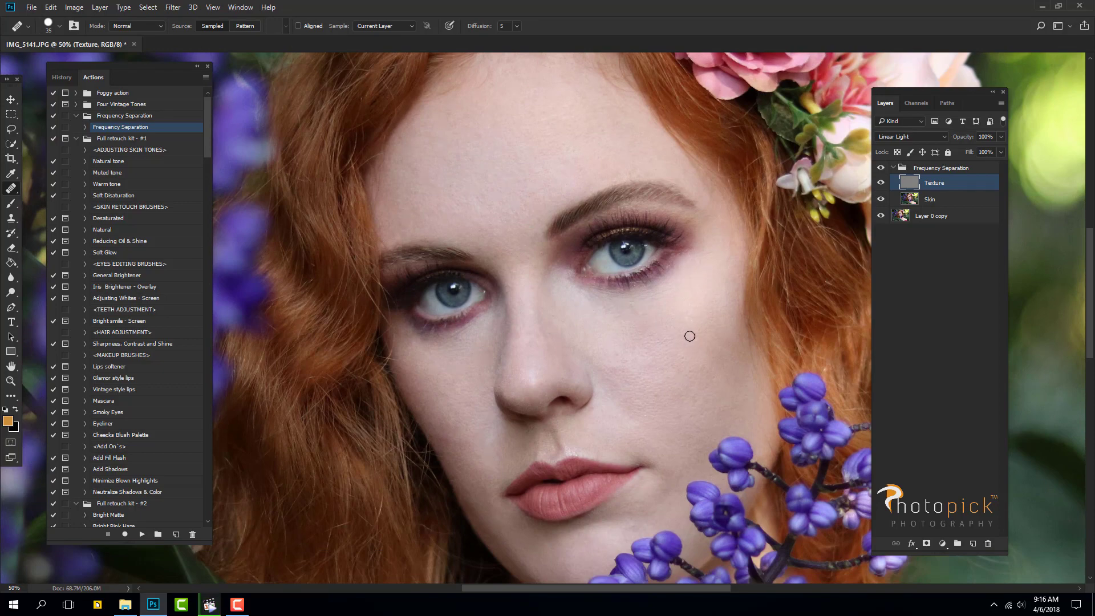
# - Clean up uneven texture on the image-right cheek below the eye and near the temple on the Texture layer with the Healing Brush
pyautogui.scroll(-2, 628, 362)
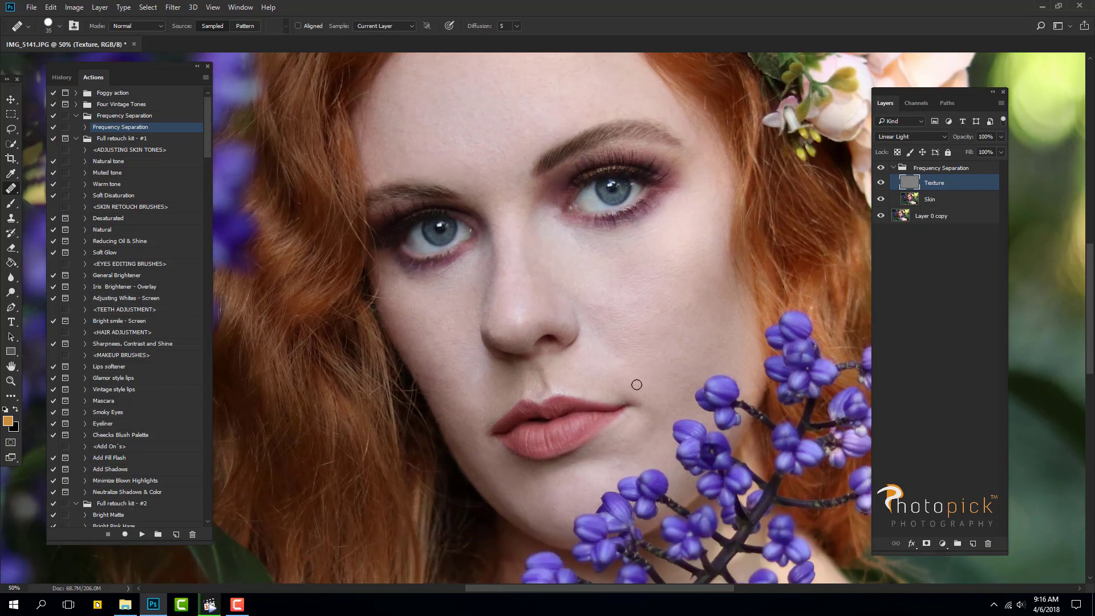
pyautogui.hotkey('alt', '[')
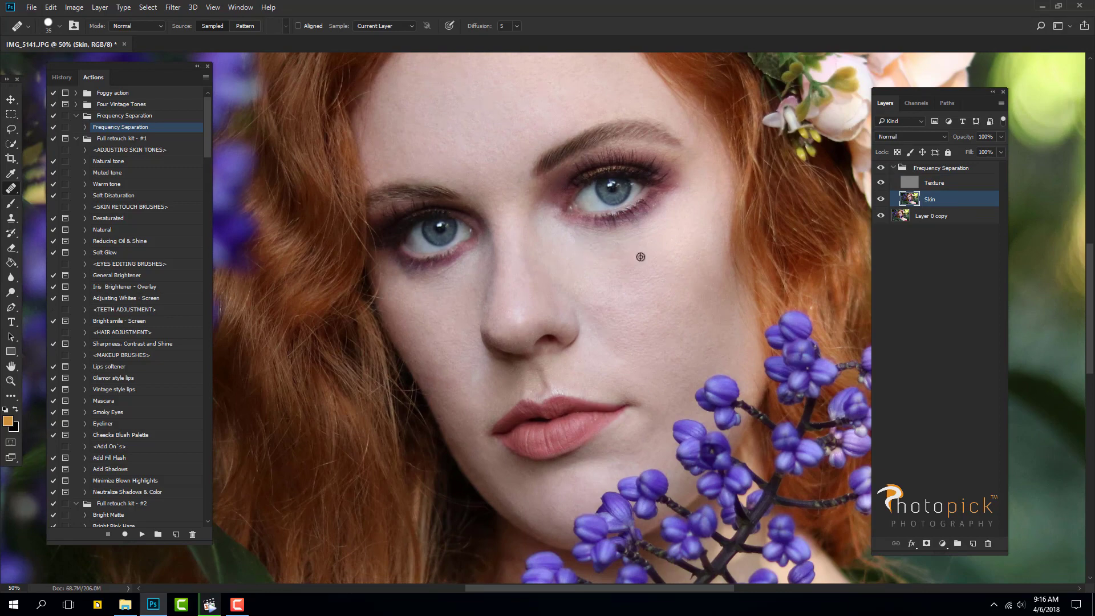
pyautogui.hotkey('alt', ']')
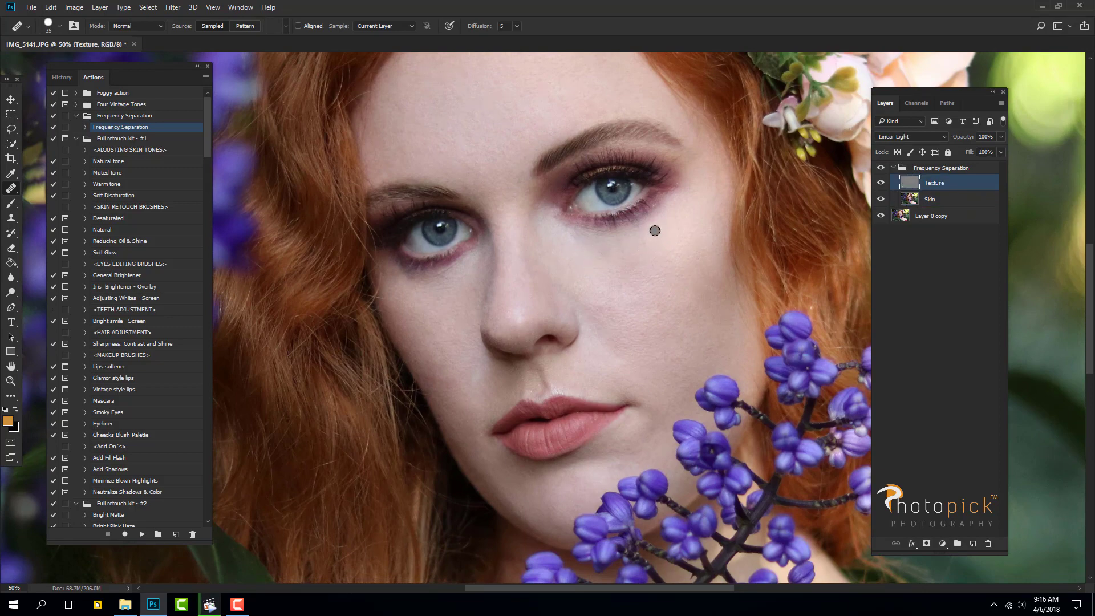
pyautogui.scroll(-2, 629, 387)
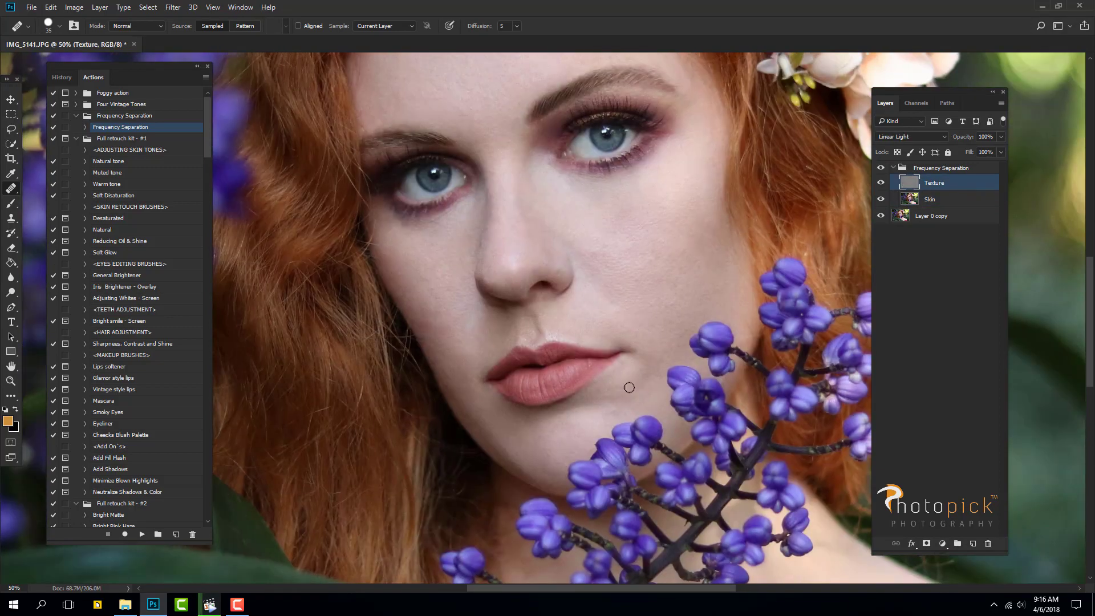
pyautogui.moveTo(655, 225); pyautogui.dragTo(660, 301)
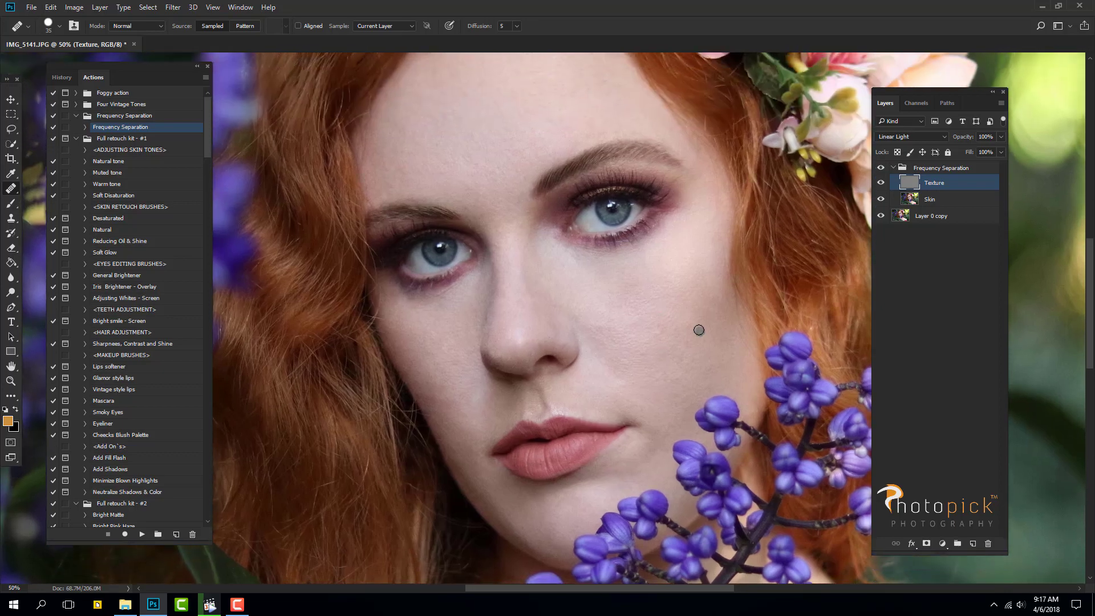
pyautogui.moveTo(613, 273); pyautogui.dragTo(644, 260)
pyautogui.moveTo(737, 171); pyautogui.dragTo(749, 169)
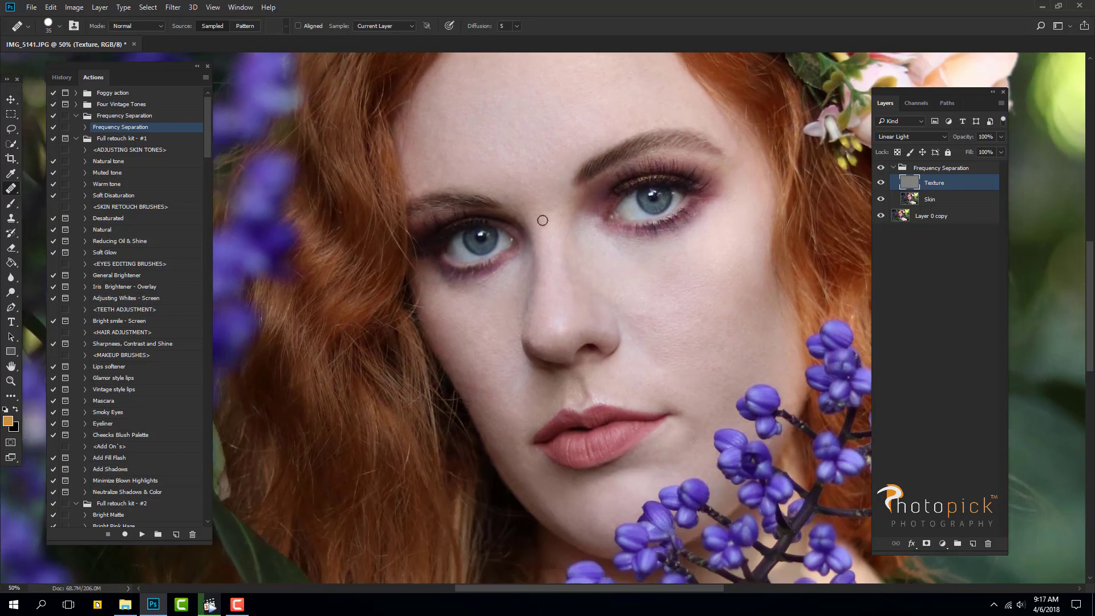
# - Compare the portrait with and without the retouch by toggling the visibility of the Frequency Separation group
pyautogui.hotkey('ctrl', '-')
pyautogui.hotkey('ctrl', '-')
pyautogui.hotkey('ctrl', '-')
pyautogui.hotkey('ctrl', '+')
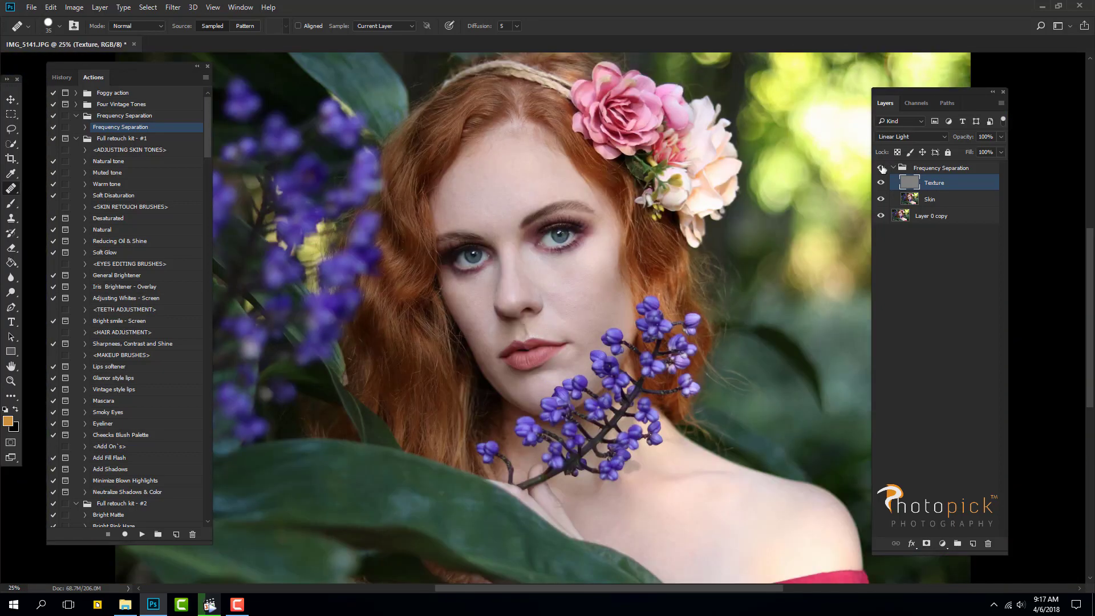
pyautogui.click(882, 168)
pyautogui.hotkey('ctrl', '+')
pyautogui.click(883, 168)
pyautogui.click(883, 168)
pyautogui.click(883, 168)
# - On the Skin layer, smooth the image-right cheek with the Healing Brush enlarged to 90, sampling skin near the cheek's outer edge
pyautogui.click(935, 199)
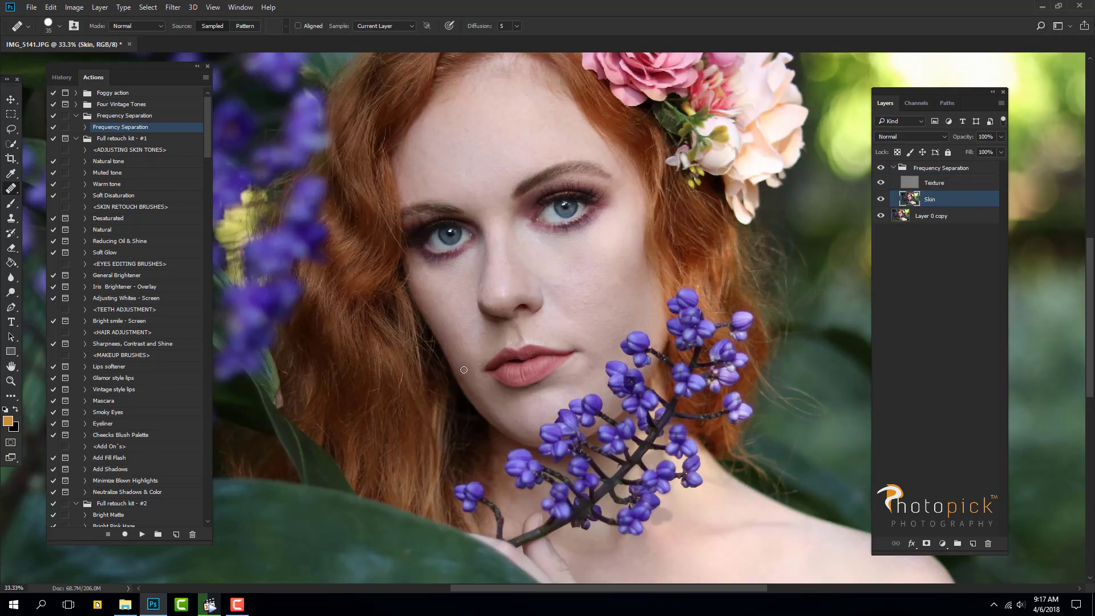
pyautogui.hotkey('alt', ']')
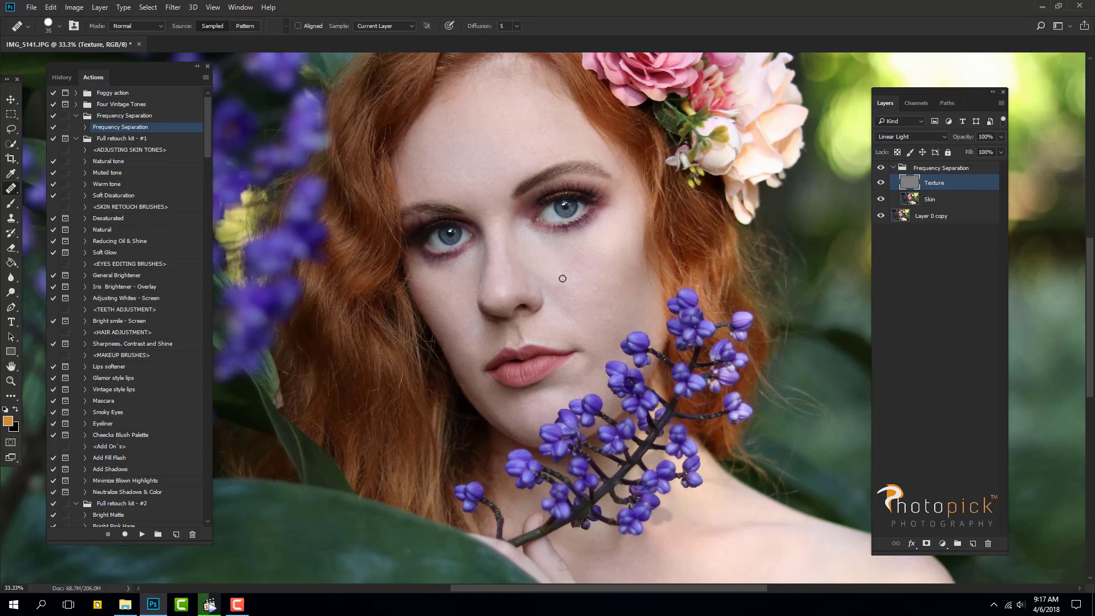
pyautogui.hotkey('alt', '[')
pyautogui.hotkey('ctrl', '-')
pyautogui.hotkey('ctrl', '-')
pyautogui.hotkey('ctrl', '-')
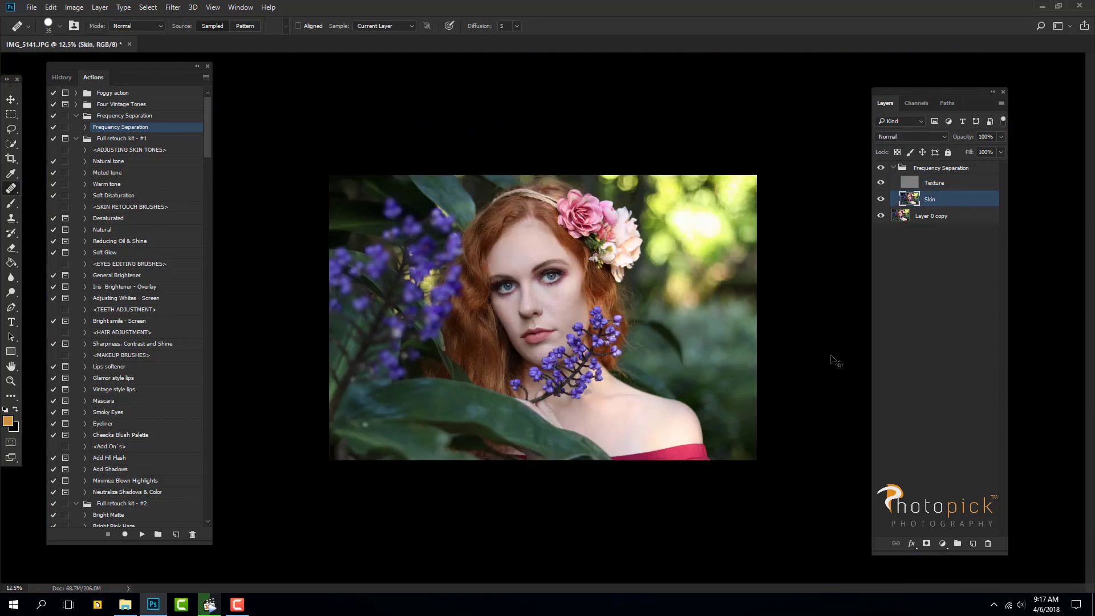
pyautogui.hotkey('ctrl', '+')
pyautogui.hotkey('ctrl', '+')
pyautogui.press(']')
pyautogui.press(']')
pyautogui.press(']')
pyautogui.press(']')
pyautogui.press(']')
pyautogui.press(']')
pyautogui.press(']')
pyautogui.keyDown('alt'); pyautogui.click(587, 287); pyautogui.keyUp('alt')
pyautogui.moveTo(575, 284)
pyautogui.mouseDown()
pyautogui.moveTo(694, 340)
pyautogui.moveTo(551, 289)
pyautogui.mouseUp()
# - Flatten the image and duplicate the Background layer
pyautogui.hotkey('ctrl', '-')
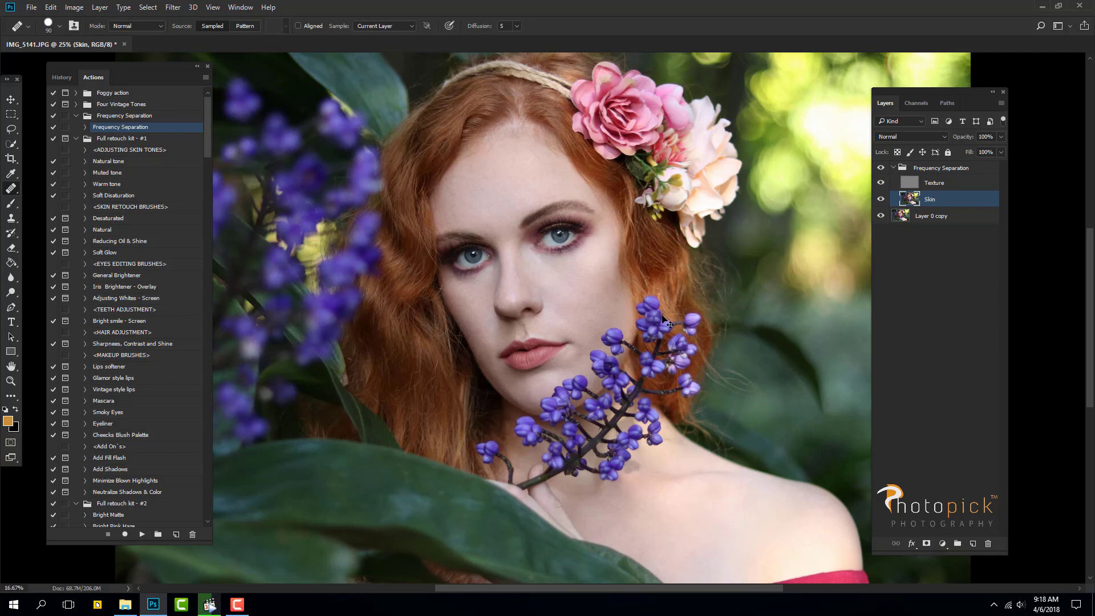
pyautogui.click(99, 8)
pyautogui.click(113, 430)
pyautogui.hotkey('ctrl', 'j')
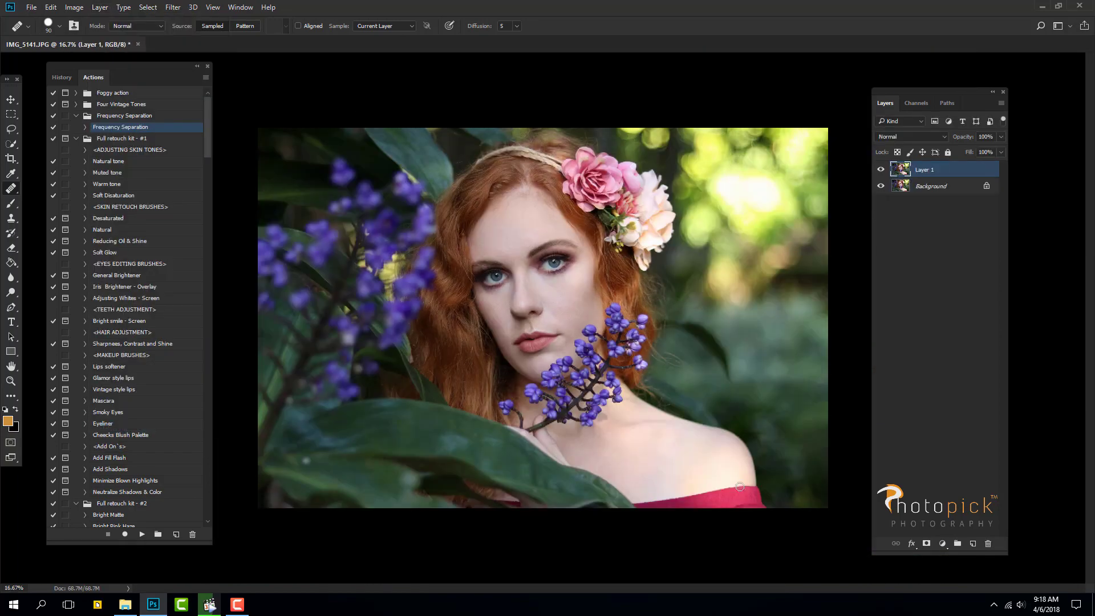
# - Open the Liquify filter and push the hair beside the image-right cheek outward with the Forward Warp brush at size 900
pyautogui.click(173, 8)
pyautogui.click(183, 95)
pyautogui.click(629, 246)
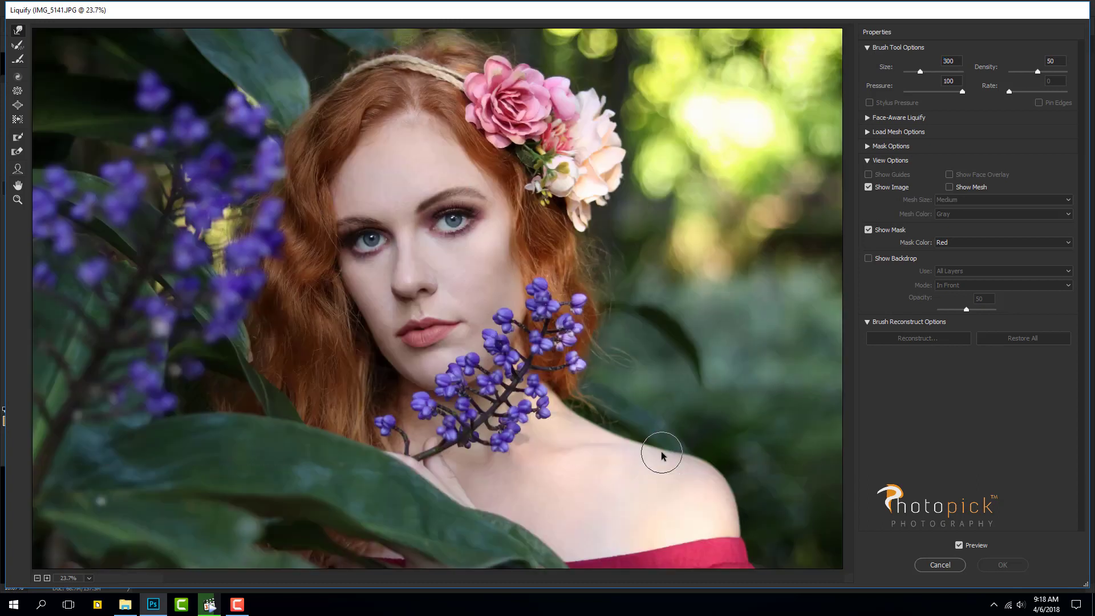
pyautogui.hotkey('ctrl', '-')
pyautogui.press(']')
pyautogui.press(']')
pyautogui.press(']')
pyautogui.press(']')
pyautogui.press(']')
pyautogui.press(']')
pyautogui.moveTo(520, 277); pyautogui.dragTo(531, 285)
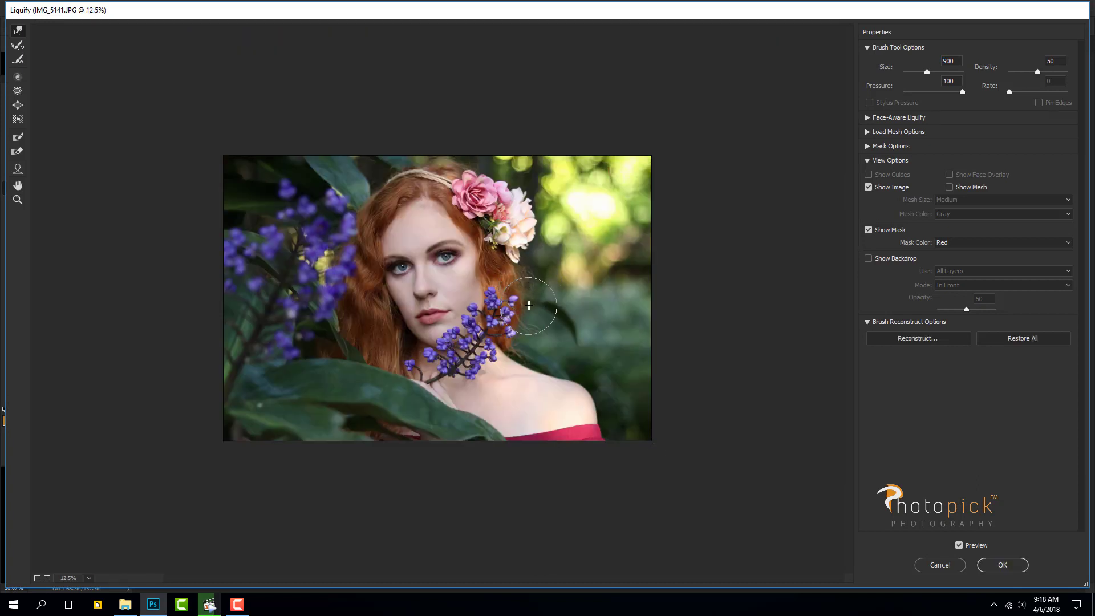
pyautogui.moveTo(518, 326); pyautogui.dragTo(522, 333)
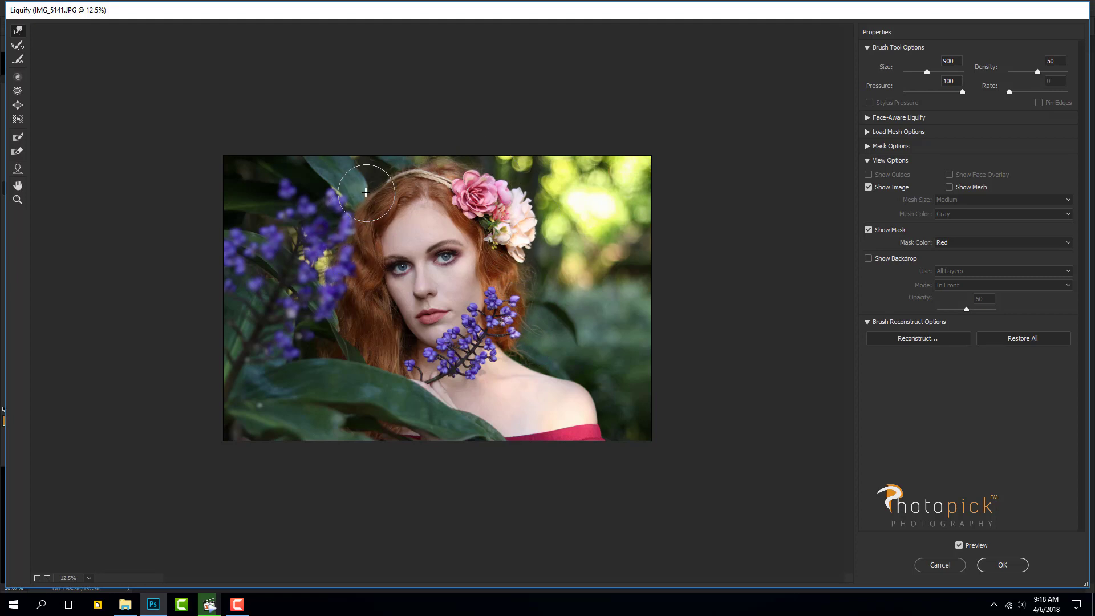
# - Refine the hair and flower shapes in Liquify with brush sizes of 1200 and 700, and apply the filter
pyautogui.press(']')
pyautogui.press(']')
pyautogui.press(']')
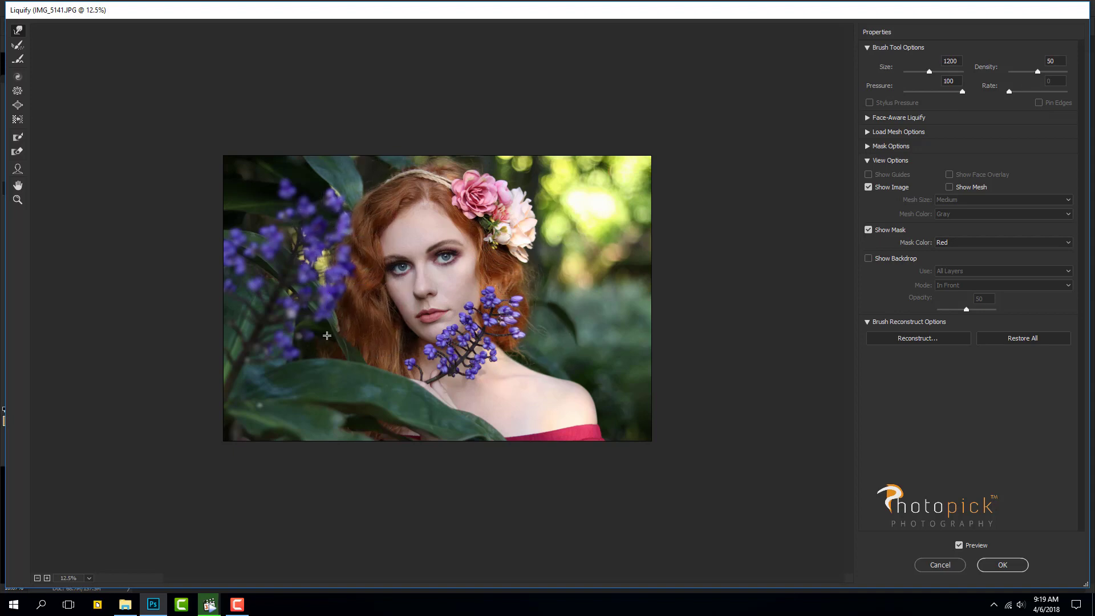
pyautogui.press('[')
pyautogui.press('[')
pyautogui.press('[')
pyautogui.press('[')
pyautogui.press('[')
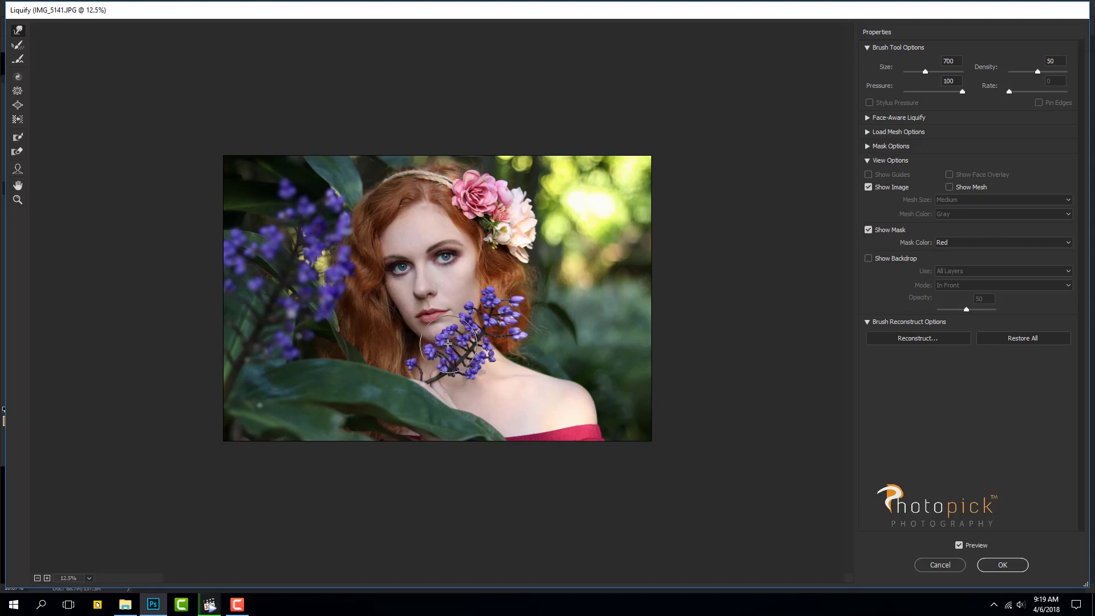
pyautogui.press('Return')
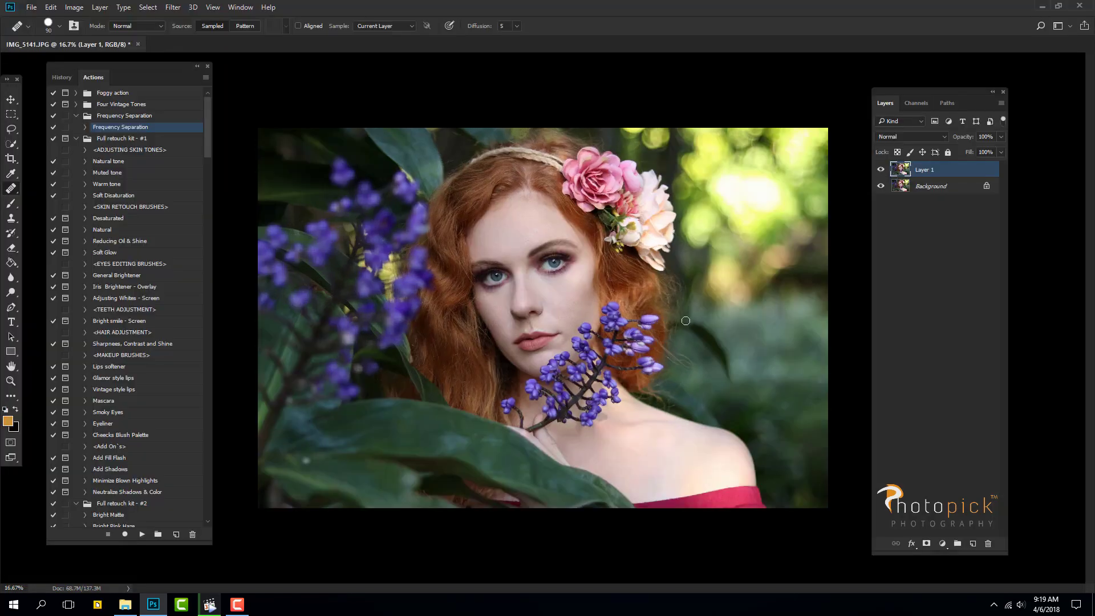
# - Merge the liquified Layer 1 into the Background and activate the Spot Healing Brush with a brush size of 80
pyautogui.click(881, 170)
pyautogui.hotkey('ctrl', 'e')
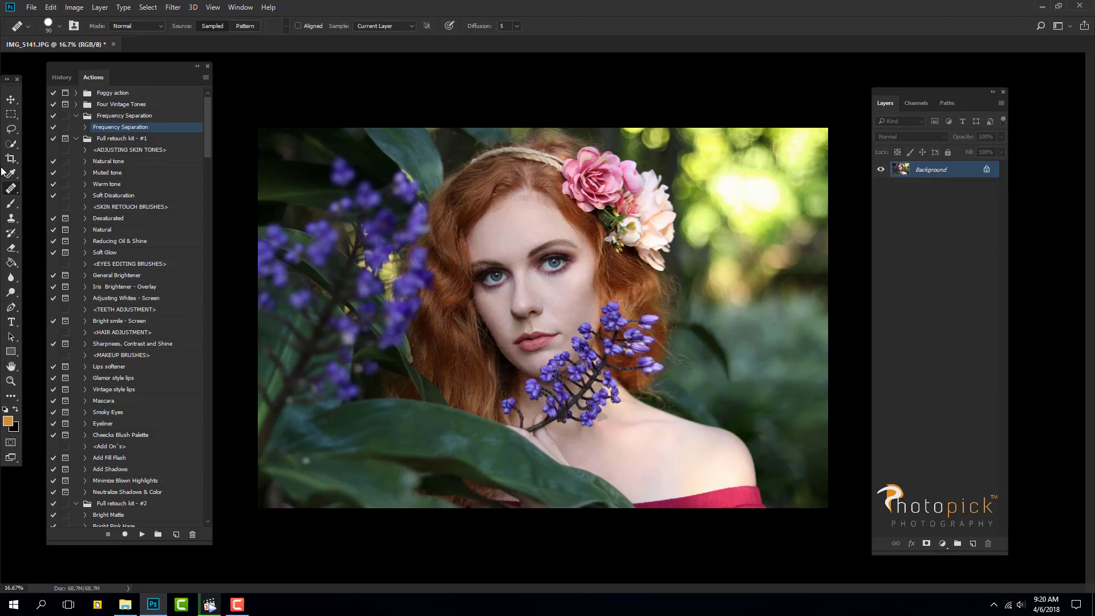
pyautogui.hotkey('ctrl', '+')
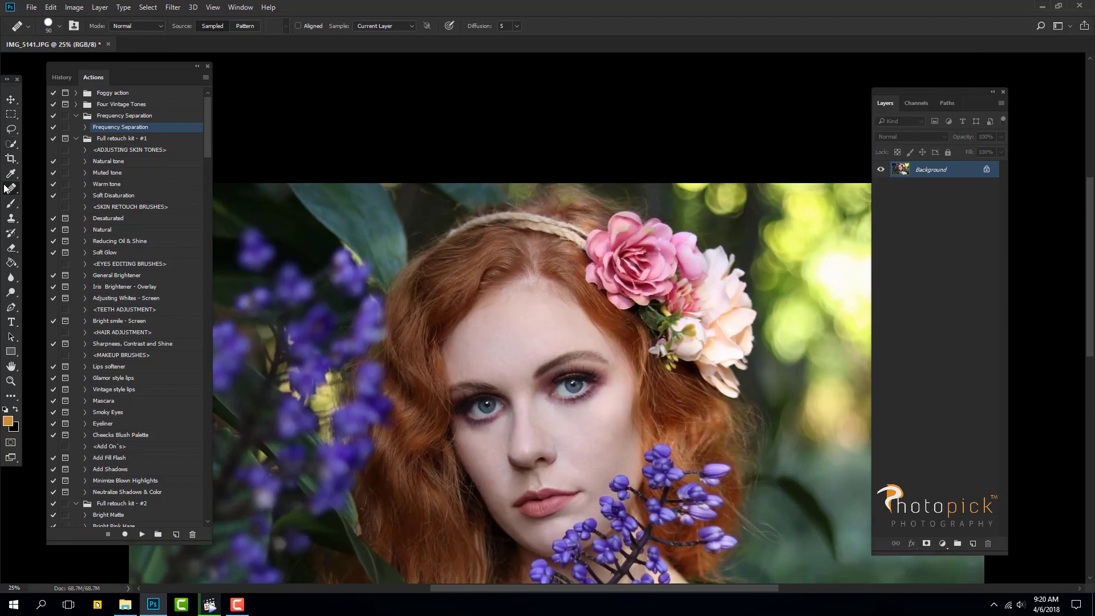
pyautogui.rightClick(8, 188)
pyautogui.click(63, 189)
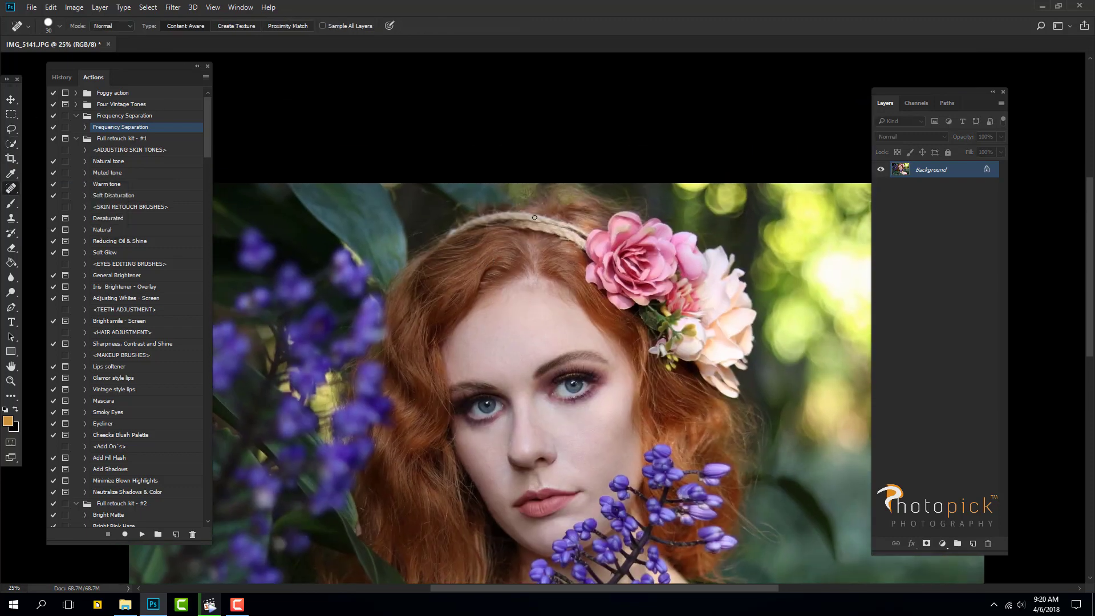
pyautogui.hotkey('ctrl', '-')
pyautogui.hotkey('ctrl', '-')
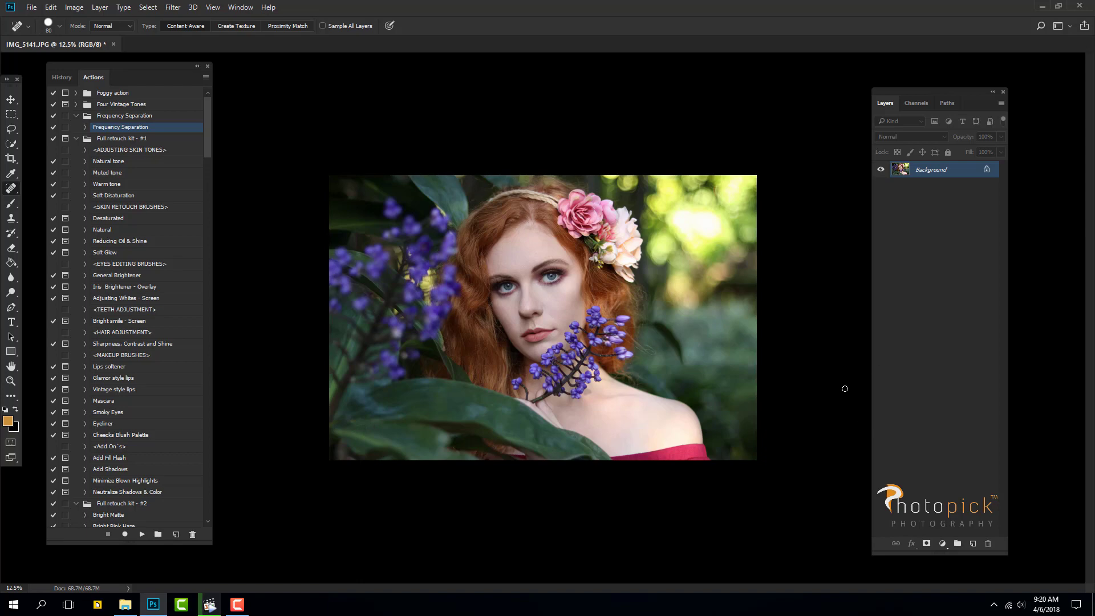
# - Run the Vignette - 3 action from the Colour Vignettes set
pyautogui.press('v')
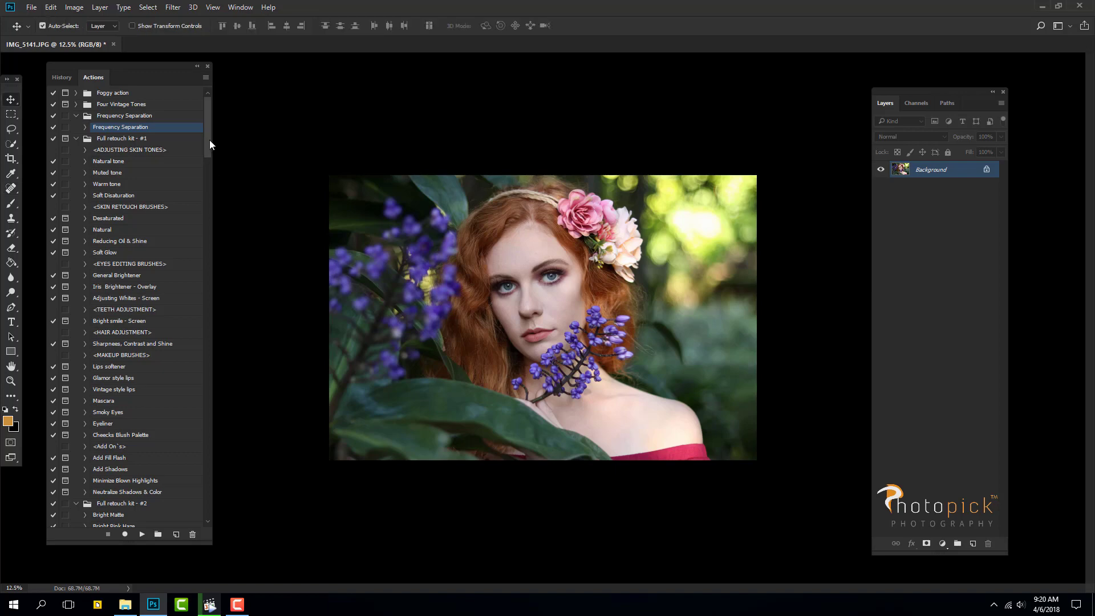
pyautogui.moveTo(210, 145); pyautogui.dragTo(244, 505)
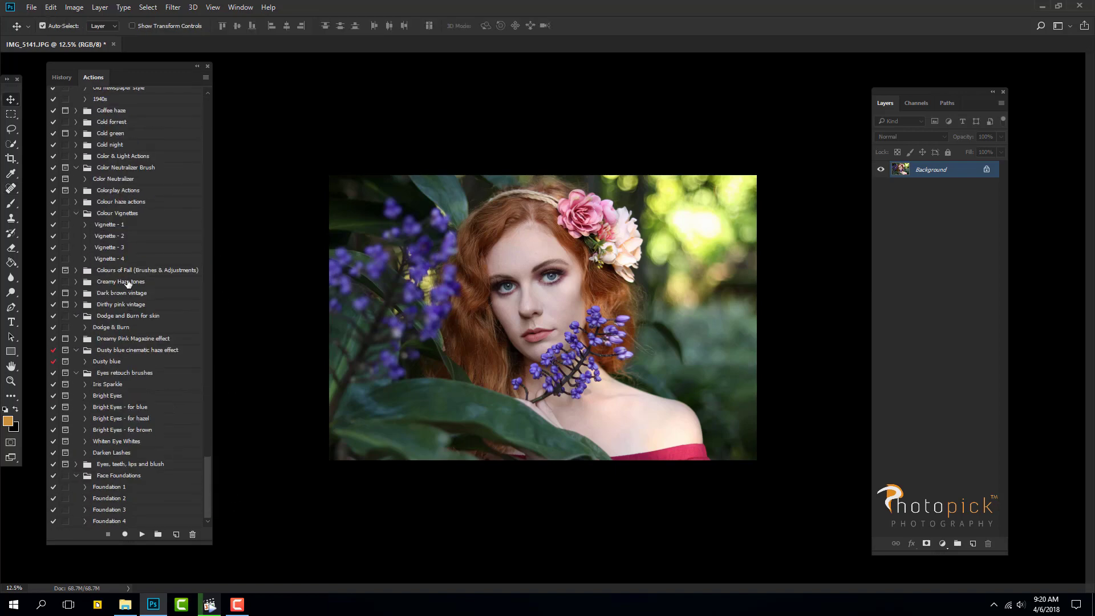
pyautogui.click(128, 249)
pyautogui.click(139, 536)
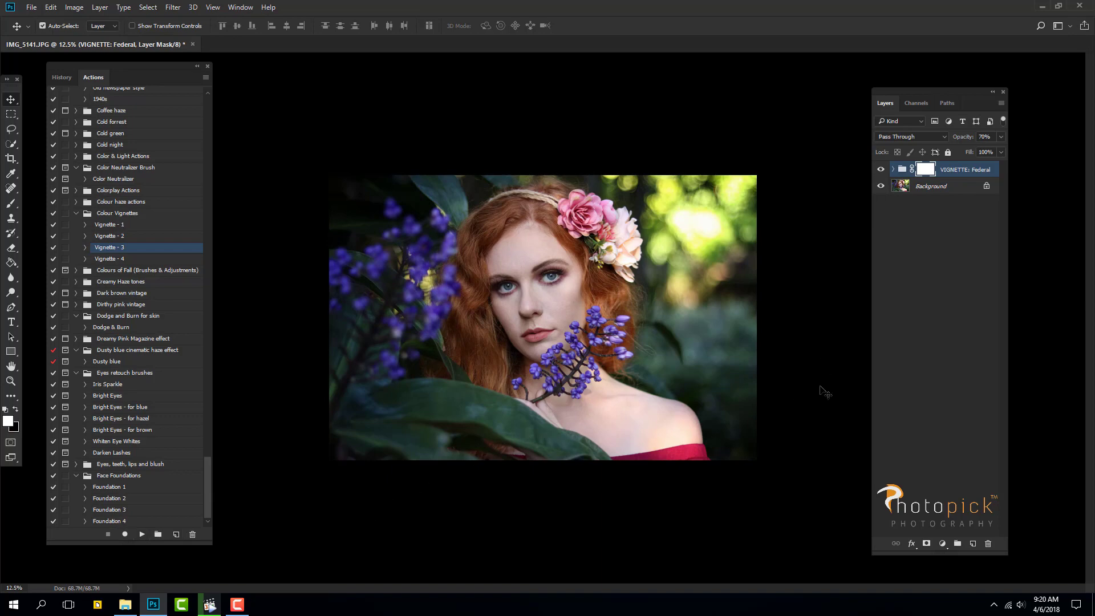
# - Paint black on the vignette group's mask over the subject with a soft brush at size 1300 and 74% flow
pyautogui.click(11, 203)
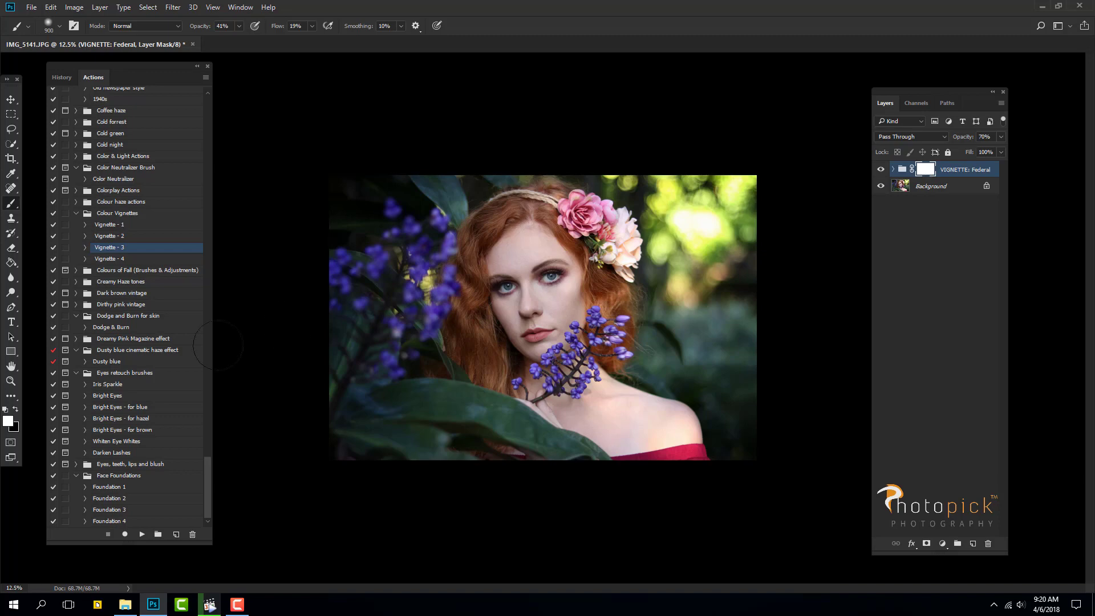
pyautogui.click(16, 409)
pyautogui.press(']')
pyautogui.press(']')
pyautogui.press(']')
pyautogui.press(']')
pyautogui.moveTo(322, 41); pyautogui.dragTo(343, 41)
pyautogui.moveTo(657, 252)
pyautogui.mouseDown()
pyautogui.moveTo(714, 259)
pyautogui.moveTo(752, 242)
pyautogui.moveTo(676, 334)
pyautogui.moveTo(485, 202)
pyautogui.moveTo(546, 394)
pyautogui.mouseUp()
# - Set the vignette group's opacity to 87% and toggle its visibility to compare the effect
pyautogui.click(1001, 137)
pyautogui.moveTo(984, 149); pyautogui.dragTo(994, 149)
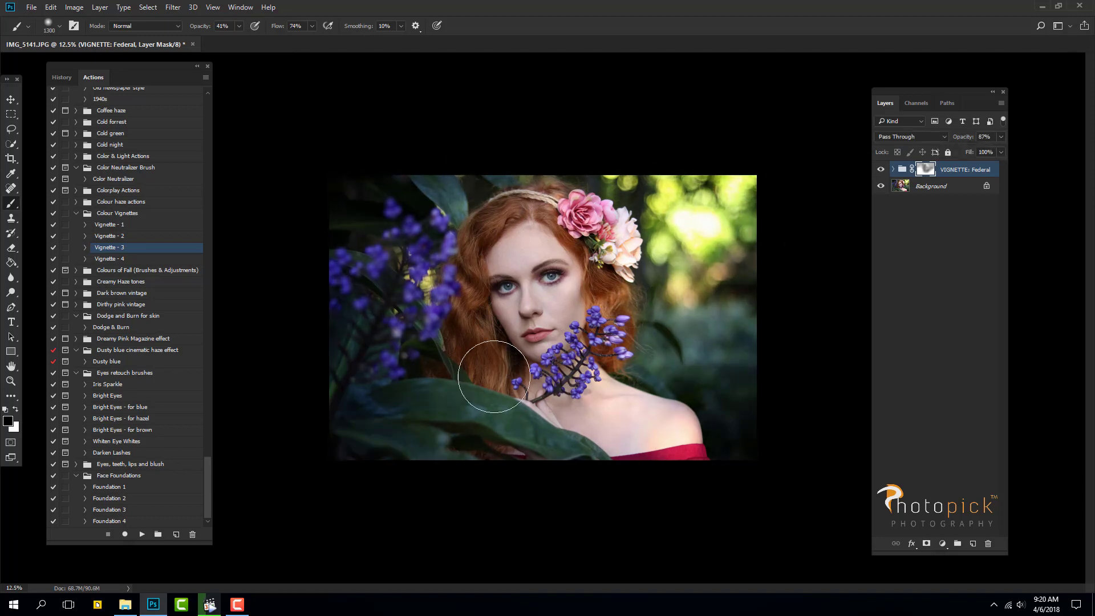
pyautogui.click(880, 169)
pyautogui.click(880, 169)
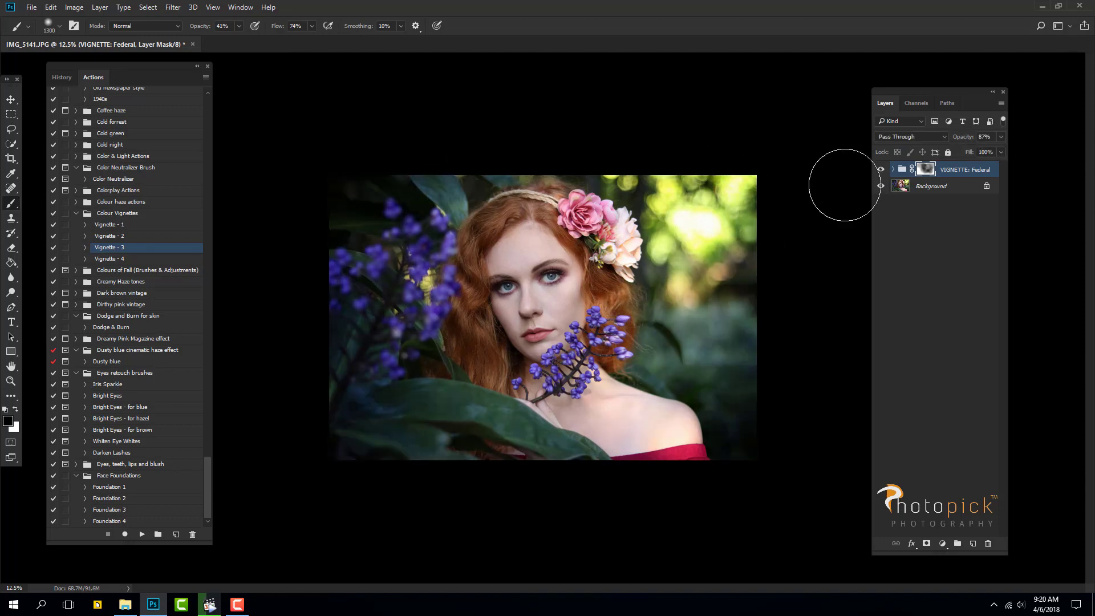
# - Flatten the vignette group into the Background and switch to the Move tool
pyautogui.click(100, 8)
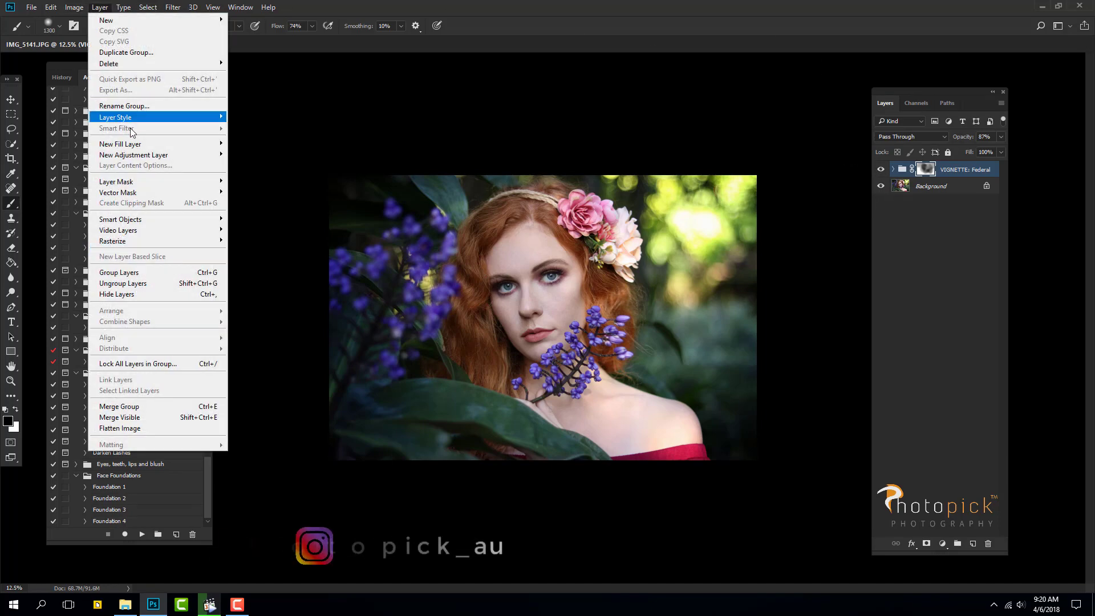
pyautogui.click(100, 434)
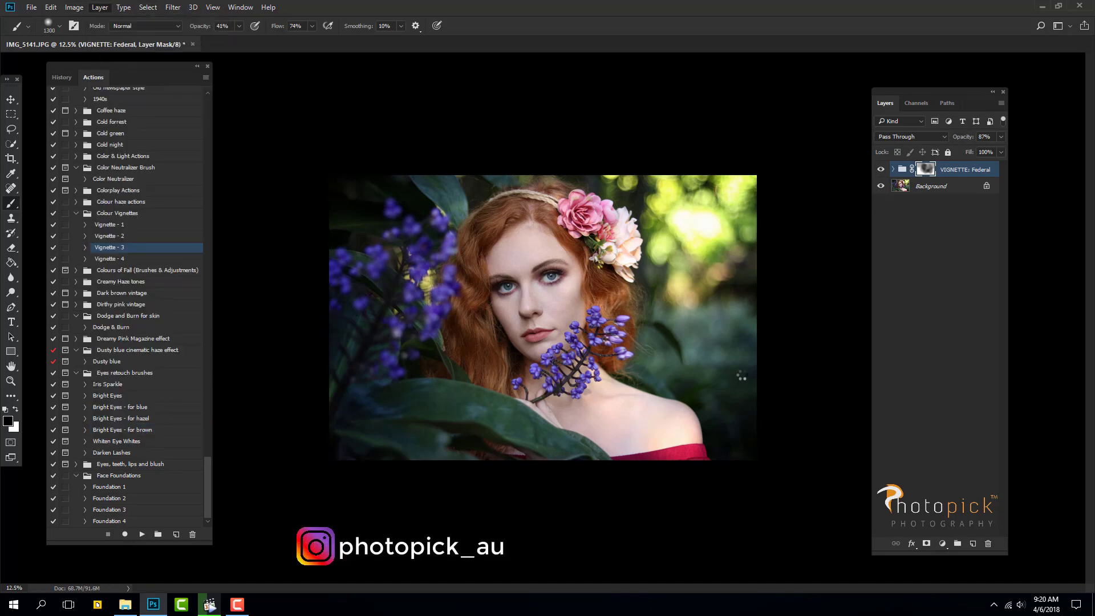
pyautogui.click(7, 100)
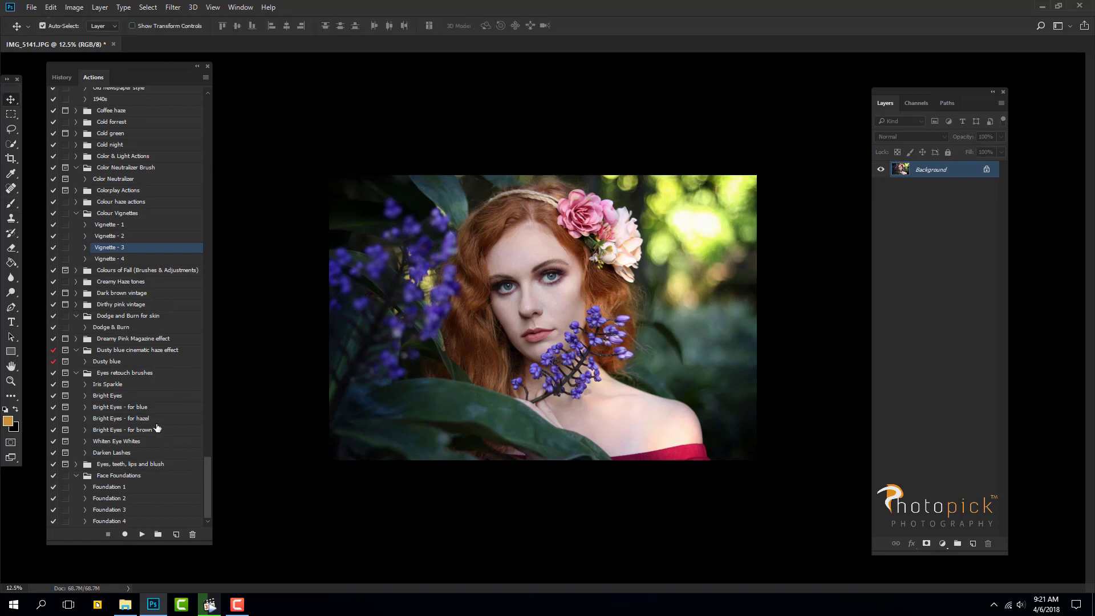
# - Run the Bright Eyes - for blue action from the Eyes retouch brushes set and continue past its instructions
pyautogui.click(147, 408)
pyautogui.click(142, 533)
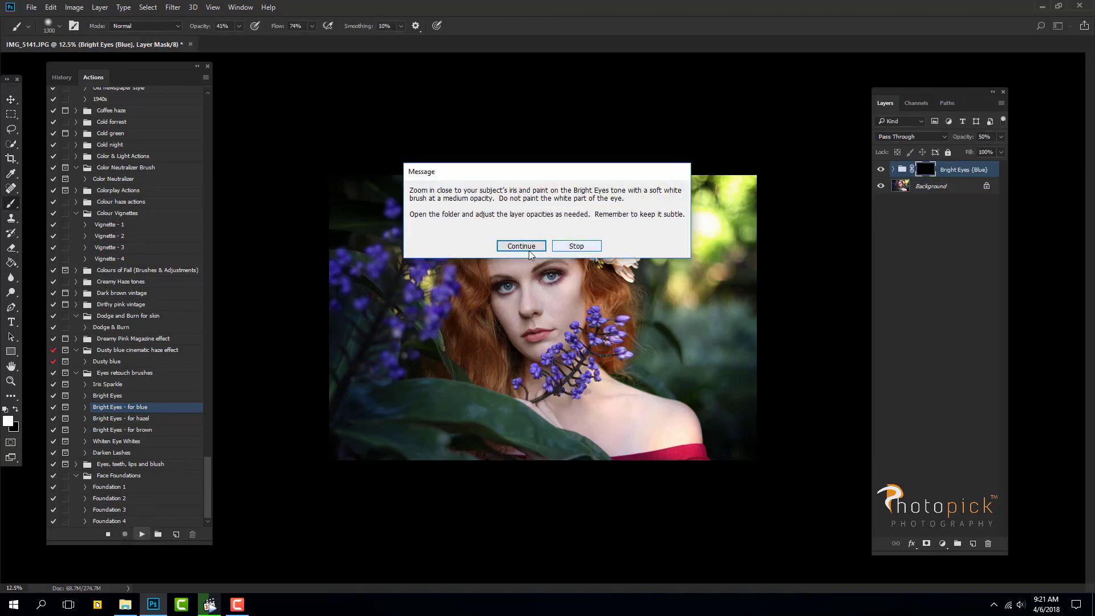
pyautogui.click(529, 251)
pyautogui.hotkey('ctrl', '+')
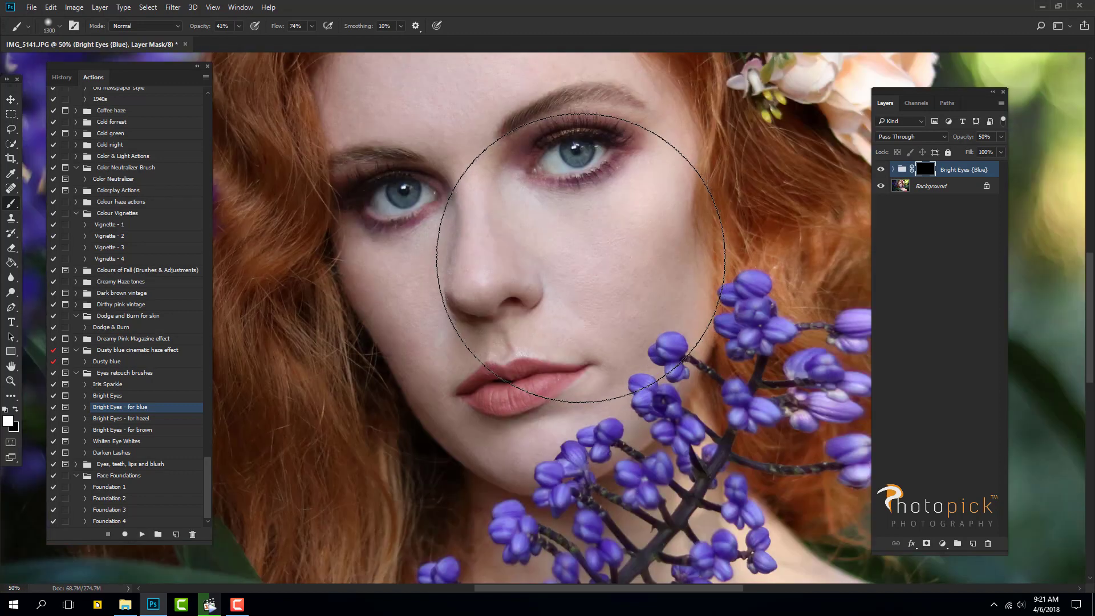
# - Paint white over the irises on the Bright Eyes (Blue) group's mask with the brush reduced to size 45
pyautogui.press('[')
pyautogui.press('[')
pyautogui.press('[')
pyautogui.press('[')
pyautogui.press('[')
pyautogui.press('[')
pyautogui.press('[')
pyautogui.press('[')
pyautogui.press('[')
pyautogui.press('[')
pyautogui.press('[')
pyautogui.press('[')
pyautogui.press('[')
pyautogui.press('[')
pyautogui.press('[')
pyautogui.press('[')
pyautogui.press('[')
pyautogui.press('[')
pyautogui.press('[')
pyautogui.press('[')
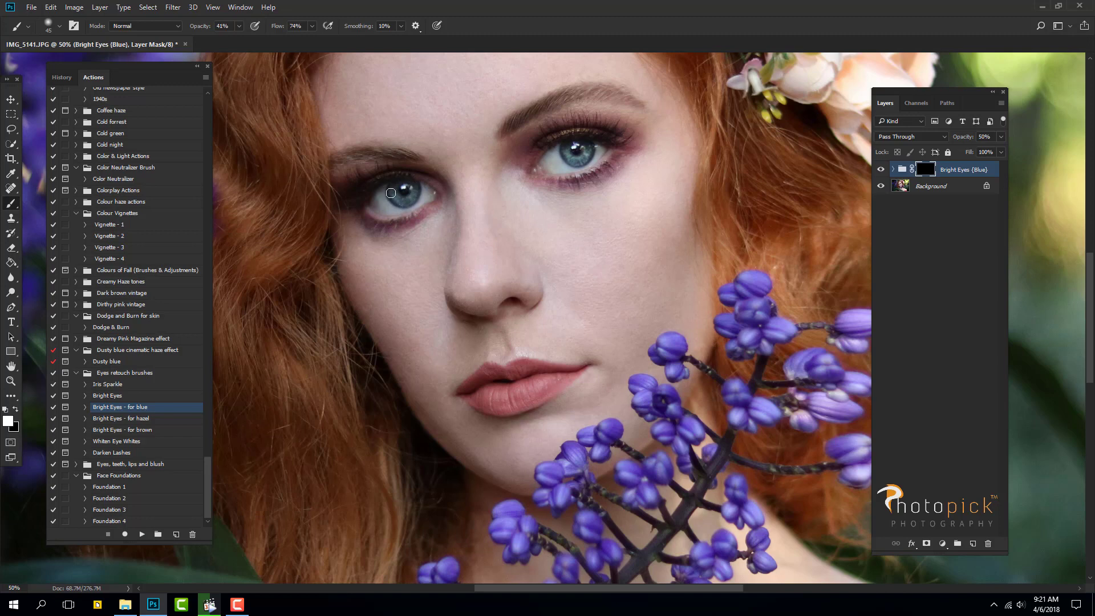
# - Examine the brightened eyes both close up and in the whole portrait
pyautogui.hotkey('ctrl', '-')
pyautogui.hotkey('ctrl', '-')
pyautogui.hotkey('ctrl', '-')
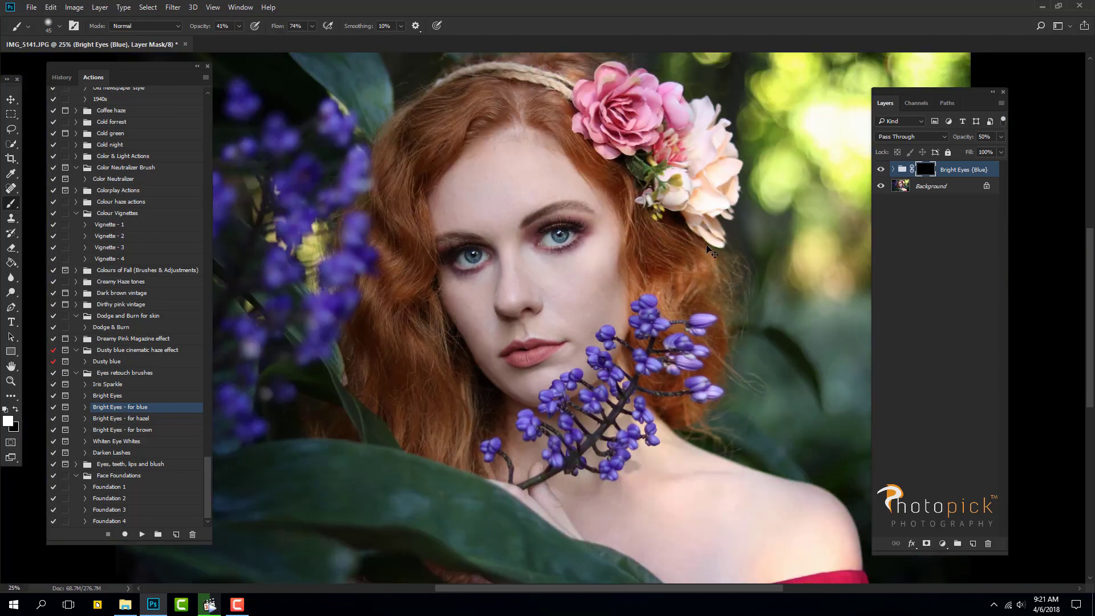
pyautogui.hotkey('ctrl', '-')
pyautogui.hotkey('ctrl', '+')
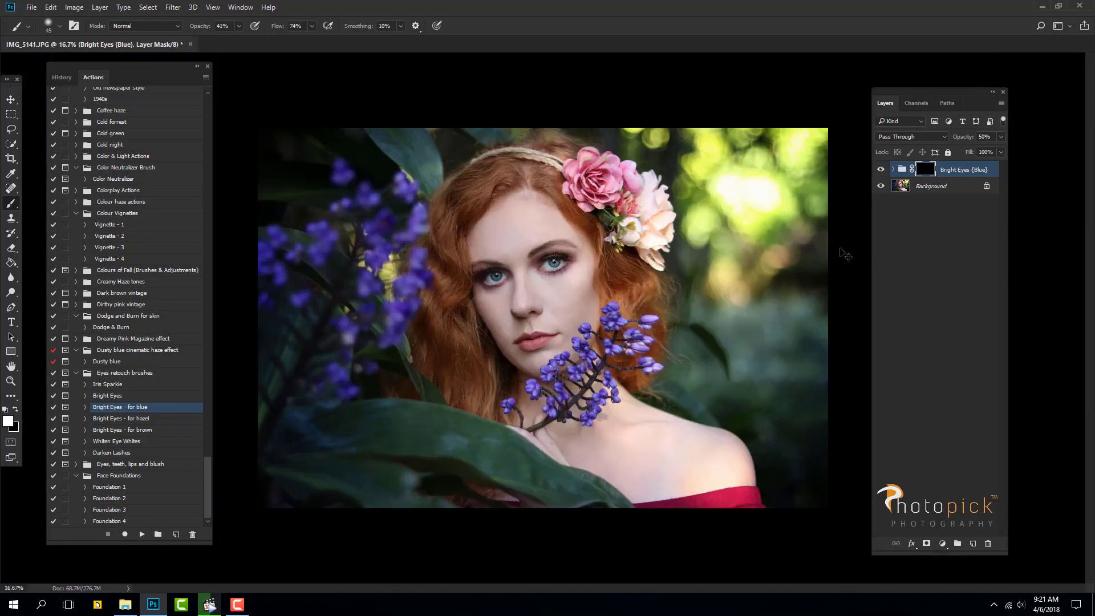
pyautogui.hotkey('ctrl', '+')
pyautogui.hotkey('ctrl', '+')
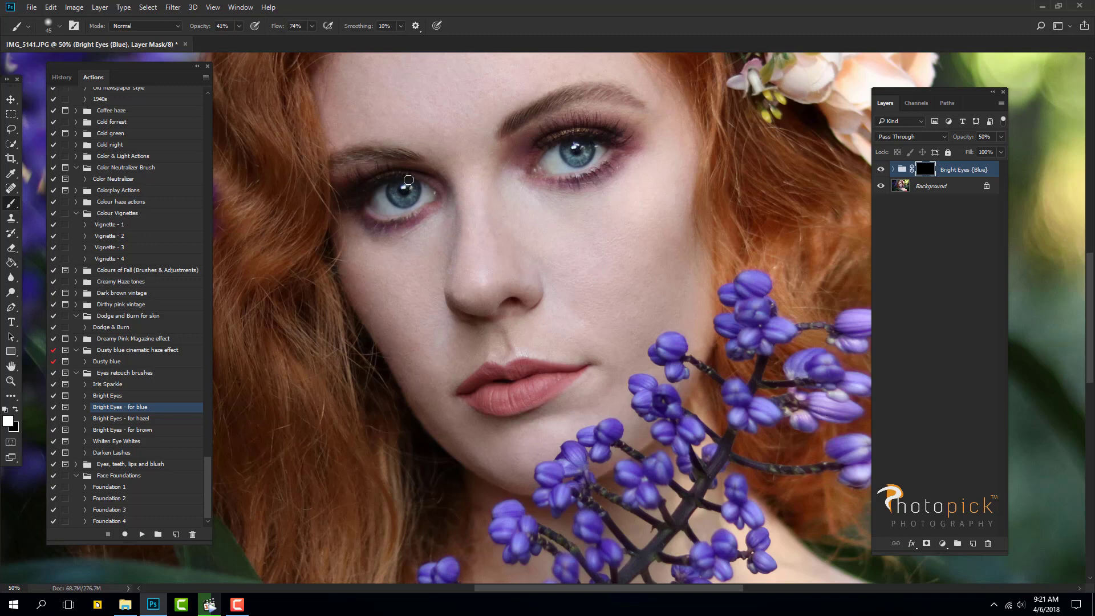
pyautogui.hotkey('ctrl', '-')
pyautogui.hotkey('ctrl', '-')
pyautogui.hotkey('ctrl', '-')
pyautogui.hotkey('ctrl', '-')
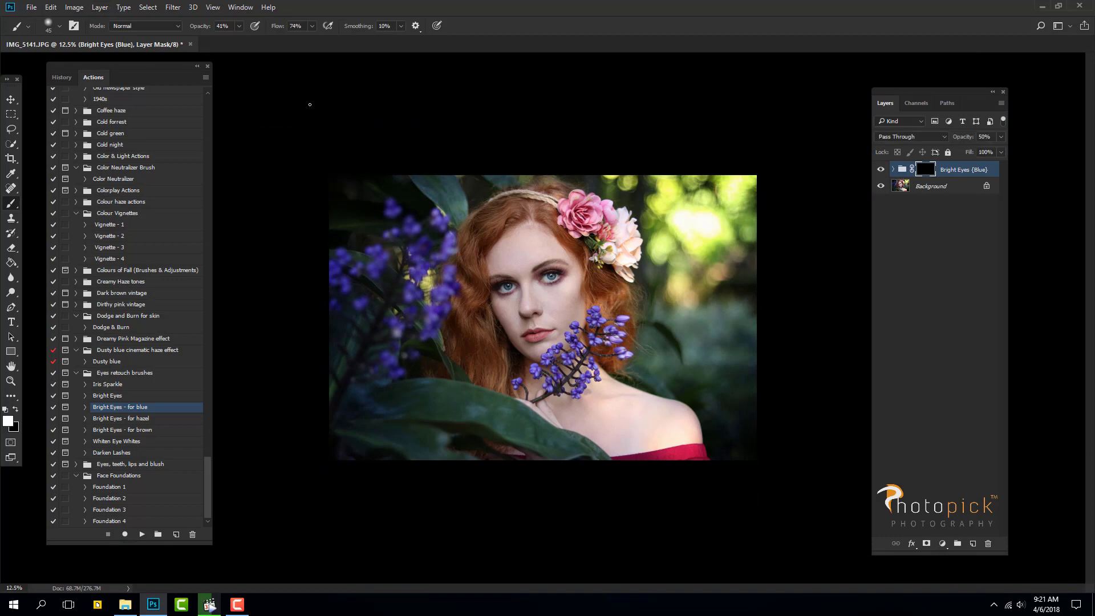
# - Flatten the image and duplicate the Background layer
pyautogui.click(102, 7)
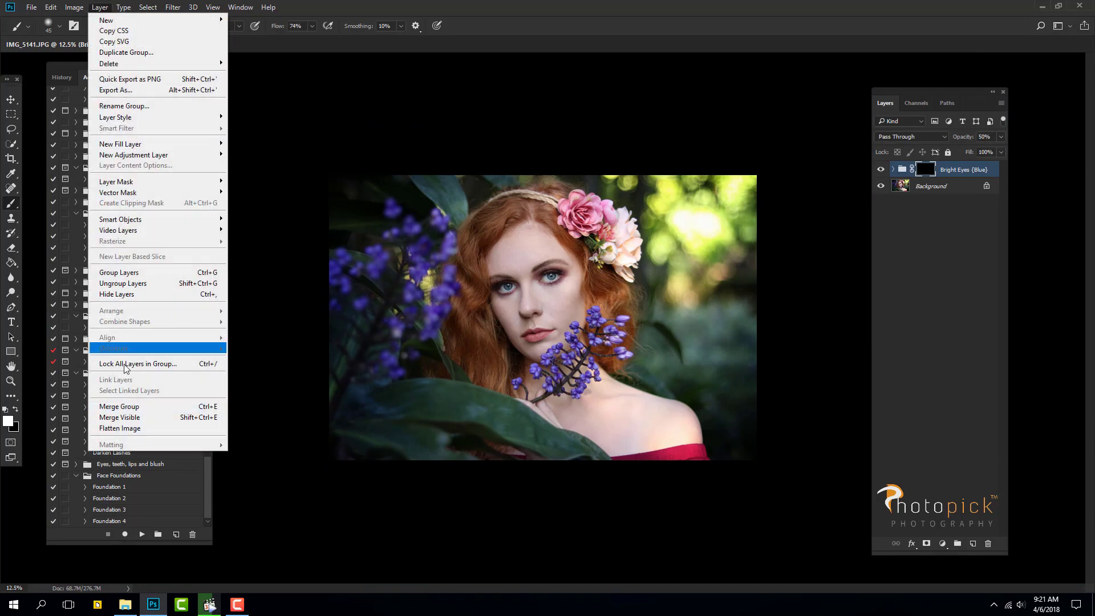
pyautogui.click(114, 432)
pyautogui.hotkey('ctrl', '+')
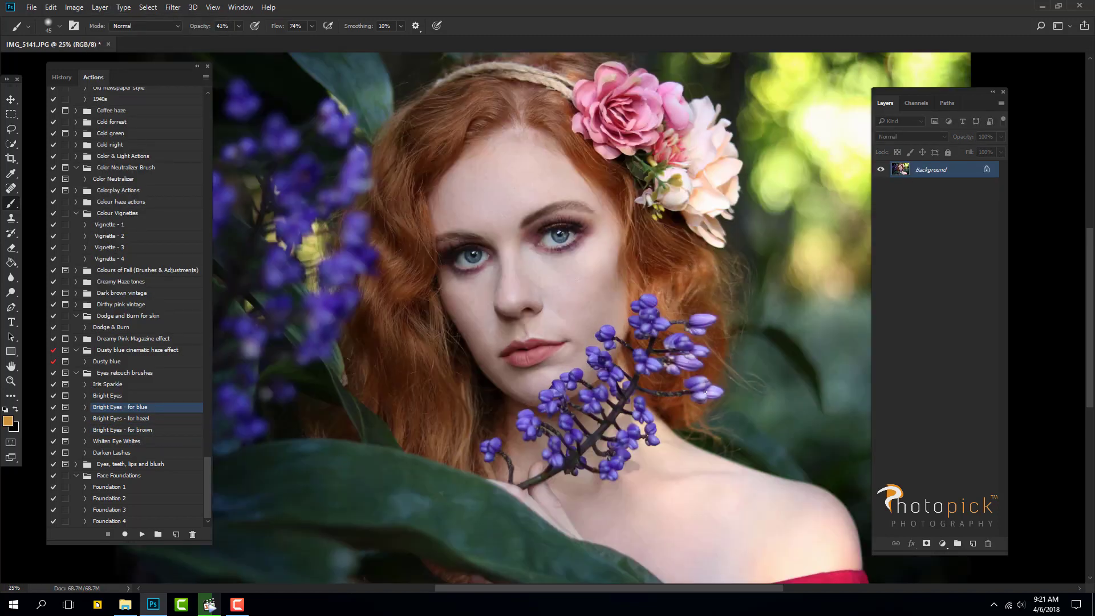
pyautogui.hotkey('ctrl', 'j')
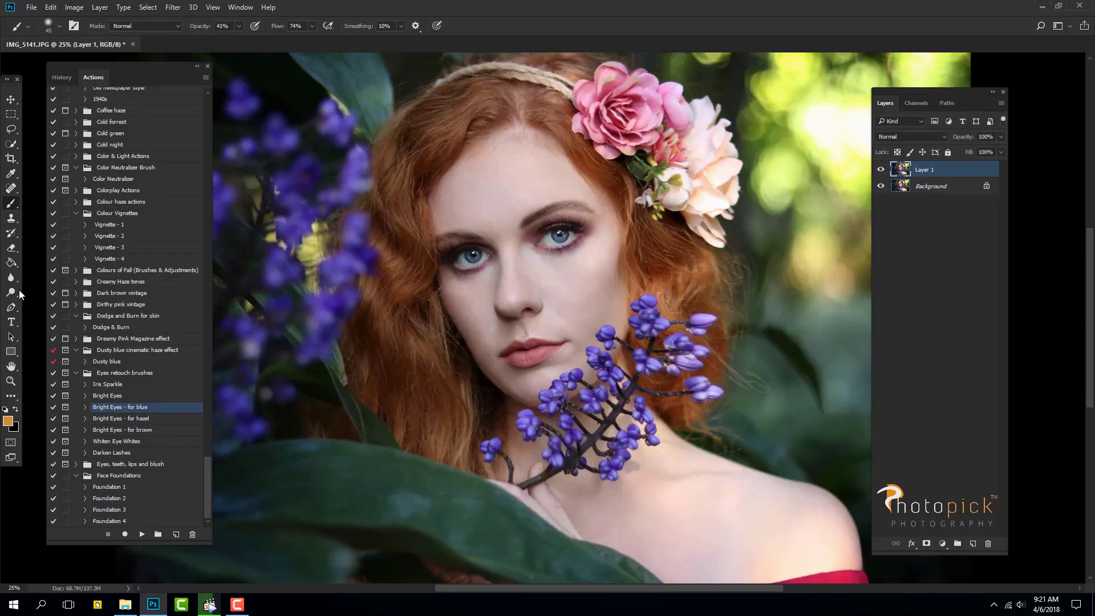
# - Lighten areas of Layer 1 with the Dodge tool at size 100, Midtones range and 15% exposure
pyautogui.click(17, 291)
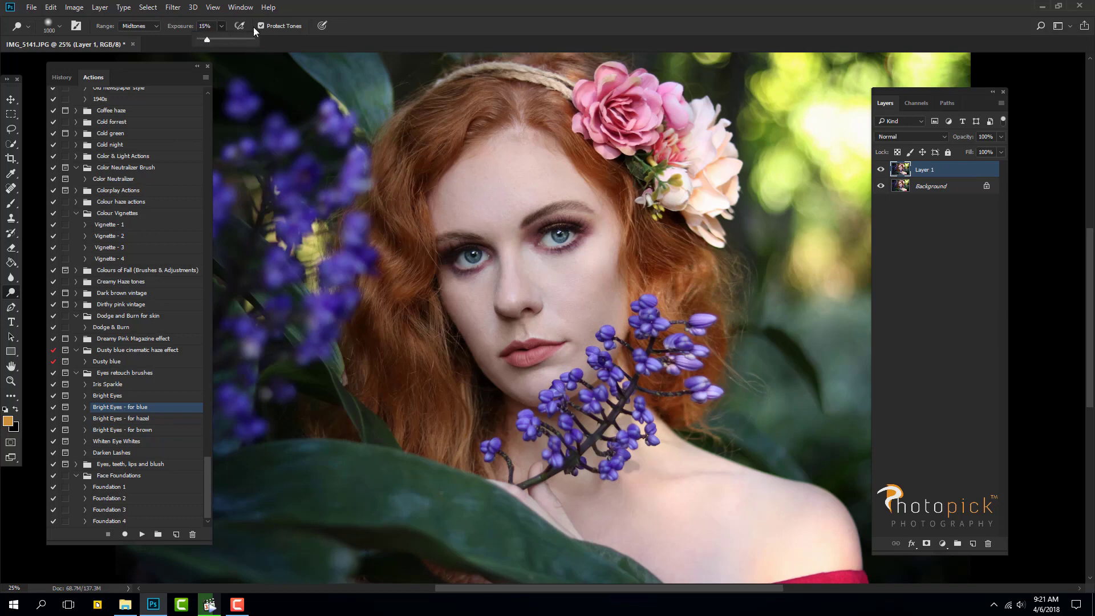
pyautogui.press('[')
pyautogui.press('[')
pyautogui.press('[')
pyautogui.press('[')
pyautogui.press('[')
pyautogui.press('[')
pyautogui.press('[')
pyautogui.press('[')
pyautogui.press('[')
pyautogui.press('[')
pyautogui.press('[')
pyautogui.hotkey('ctrl', '-')
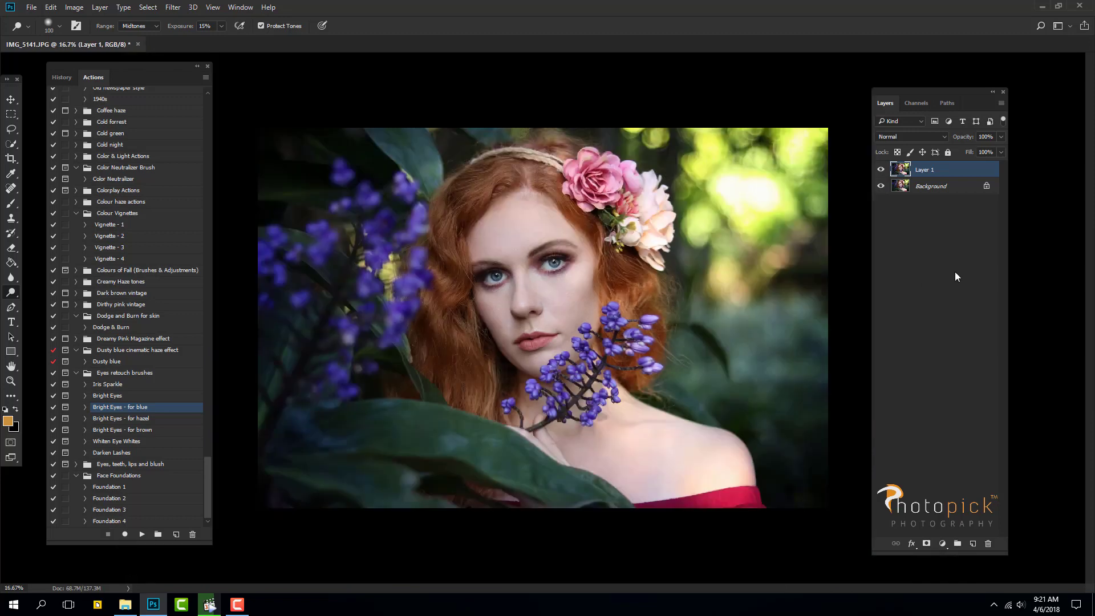
# - Toggle Layer 1's visibility to compare the dodging and merge it into the Background
pyautogui.click(881, 169)
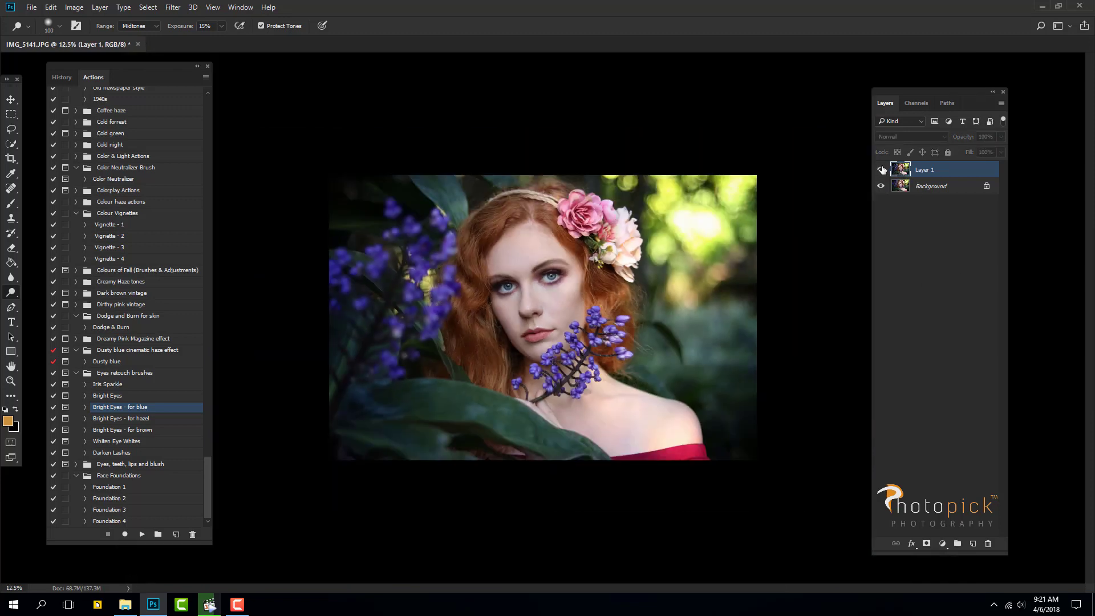
pyautogui.click(881, 169)
pyautogui.hotkey('ctrl', 'e')
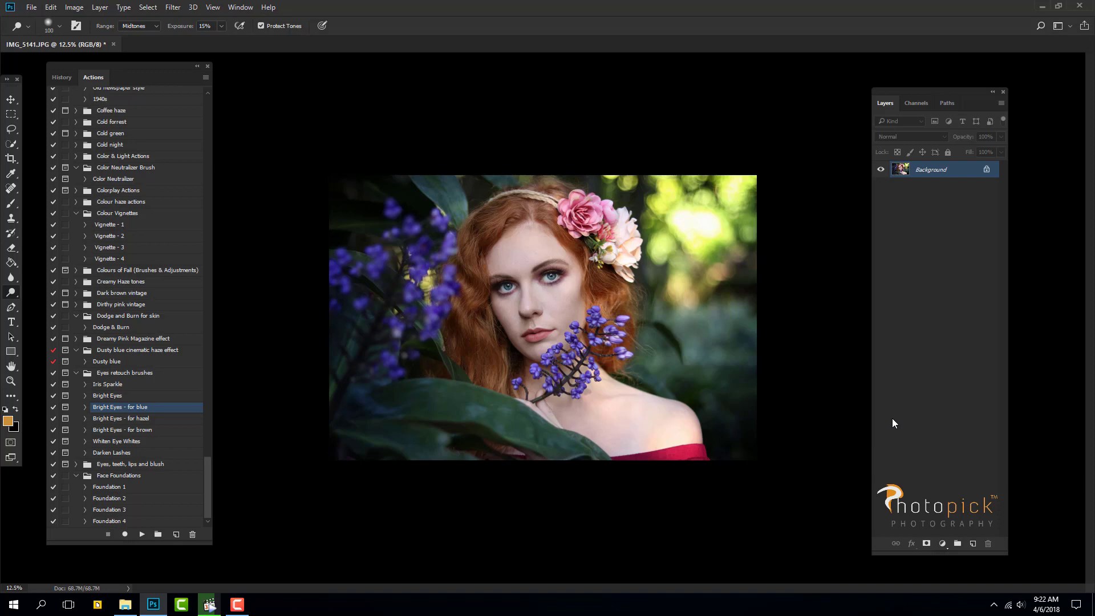
# - Duplicate the Background and, in Curves on the copy, add points at the quarter, middle and three-quarter tones of the RGB curve
pyautogui.hotkey('ctrl', 'j')
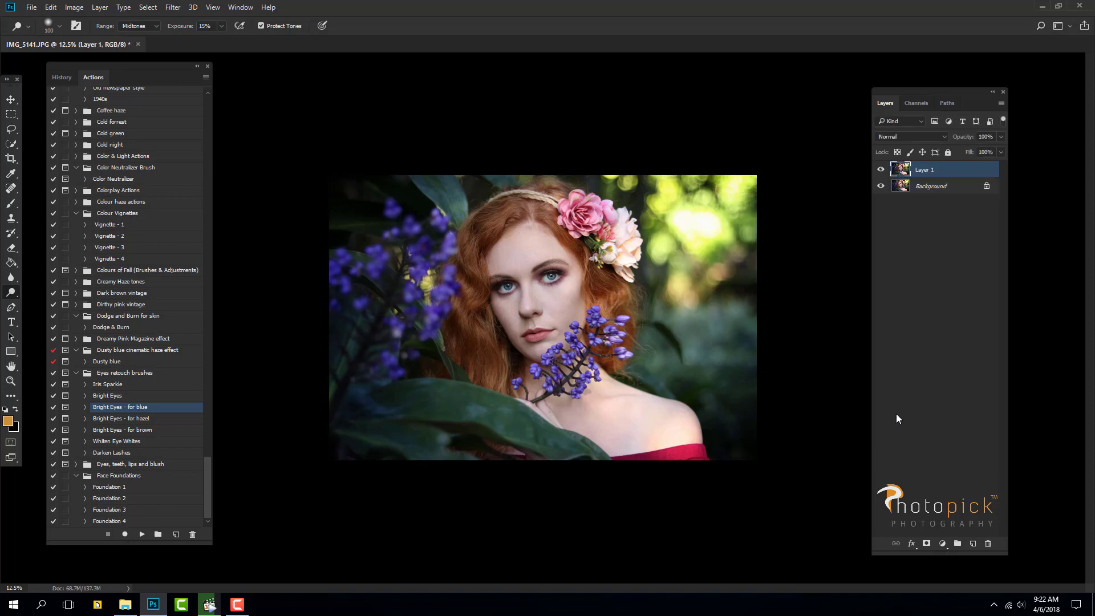
pyautogui.click(10, 100)
pyautogui.click(74, 8)
pyautogui.moveTo(93, 37)
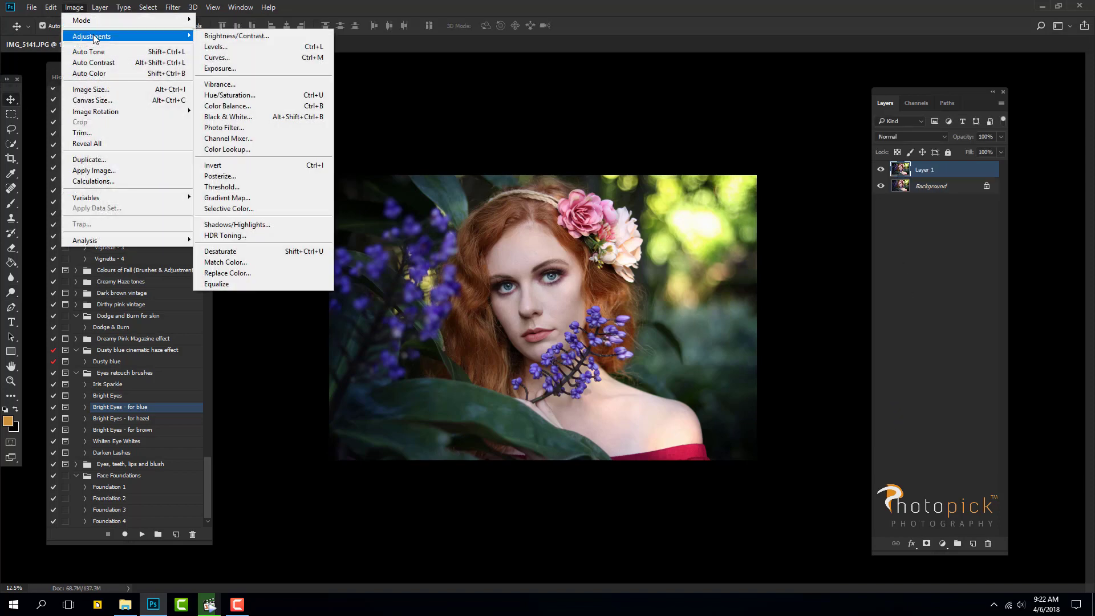
pyautogui.click(233, 58)
pyautogui.moveTo(541, 122); pyautogui.dragTo(954, 155)
pyautogui.click(869, 312)
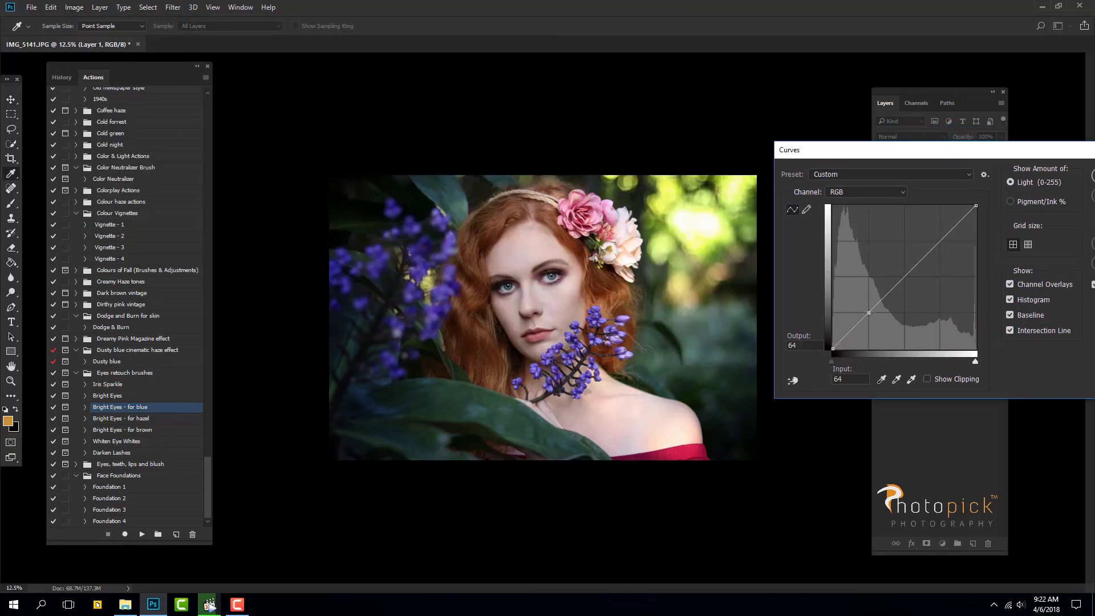
pyautogui.click(904, 275)
pyautogui.click(939, 241)
# - Raise the curve's black point to output 15, fine-tune the shadow and middle points, and apply the Curves adjustment
pyautogui.moveTo(833, 349); pyautogui.dragTo(828, 345)
pyautogui.moveTo(869, 313); pyautogui.dragTo(830, 342)
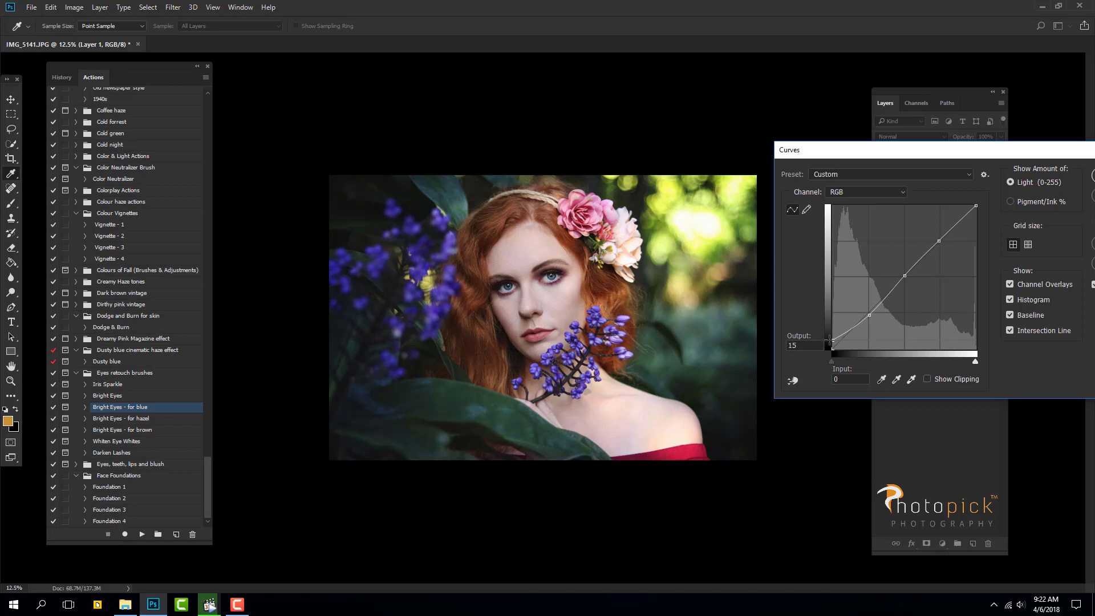
pyautogui.moveTo(869, 315); pyautogui.dragTo(868, 315)
pyautogui.moveTo(906, 277); pyautogui.dragTo(905, 275)
pyautogui.click(870, 314)
pyautogui.moveTo(869, 315); pyautogui.dragTo(871, 317)
pyautogui.moveTo(870, 317); pyautogui.dragTo(869, 317)
pyautogui.moveTo(1067, 153); pyautogui.dragTo(1015, 158)
pyautogui.click(1063, 181)
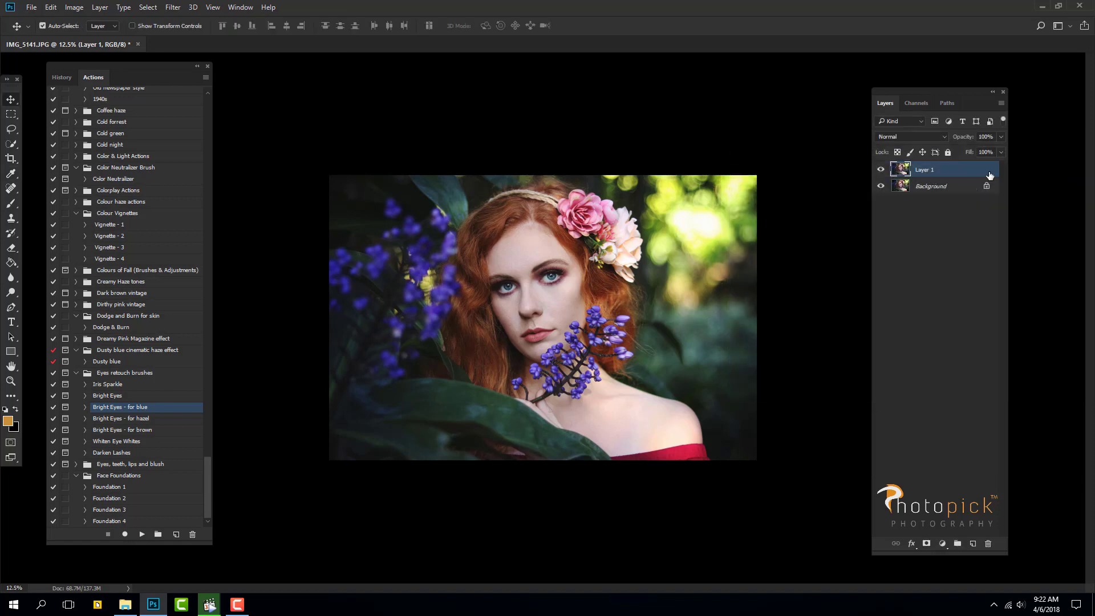
# - Toggle Layer 1's visibility to compare the matte curve effect and merge the layer into the Background
pyautogui.click(881, 170)
pyautogui.click(881, 170)
pyautogui.hotkey('ctrl', 'e')
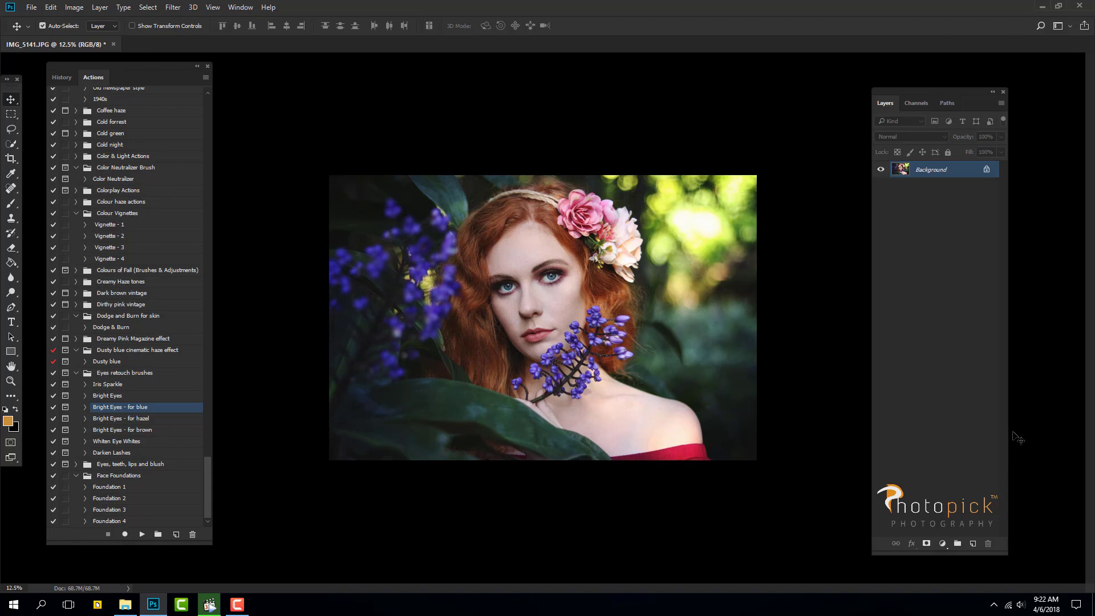
# - Duplicate the Background and set the Dodge tool's exposure to 40% for midtones
pyautogui.hotkey('ctrl', 'j')
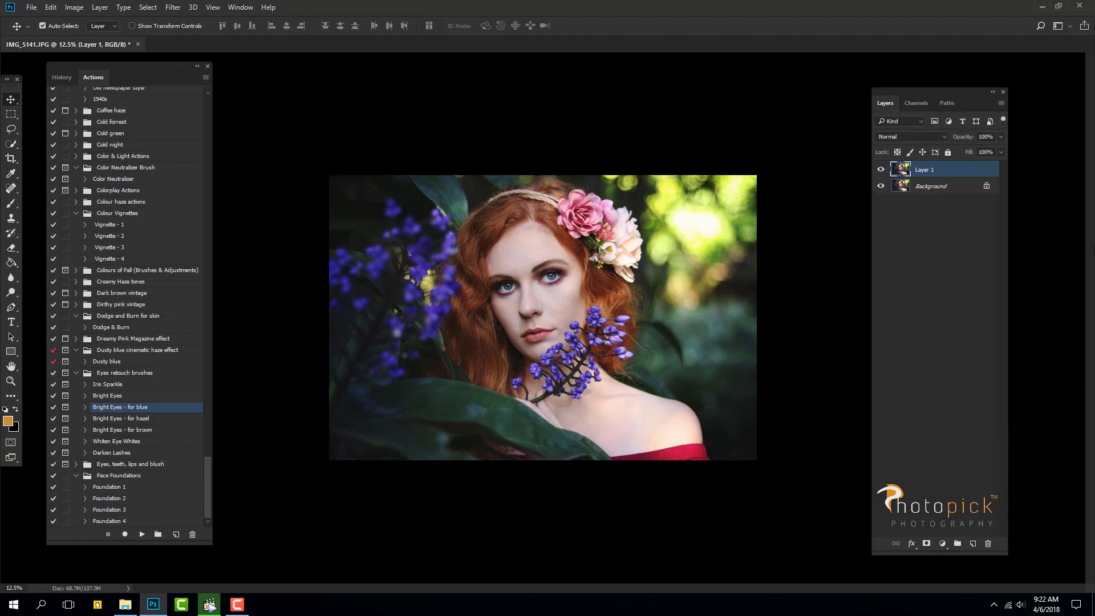
pyautogui.click(10, 292)
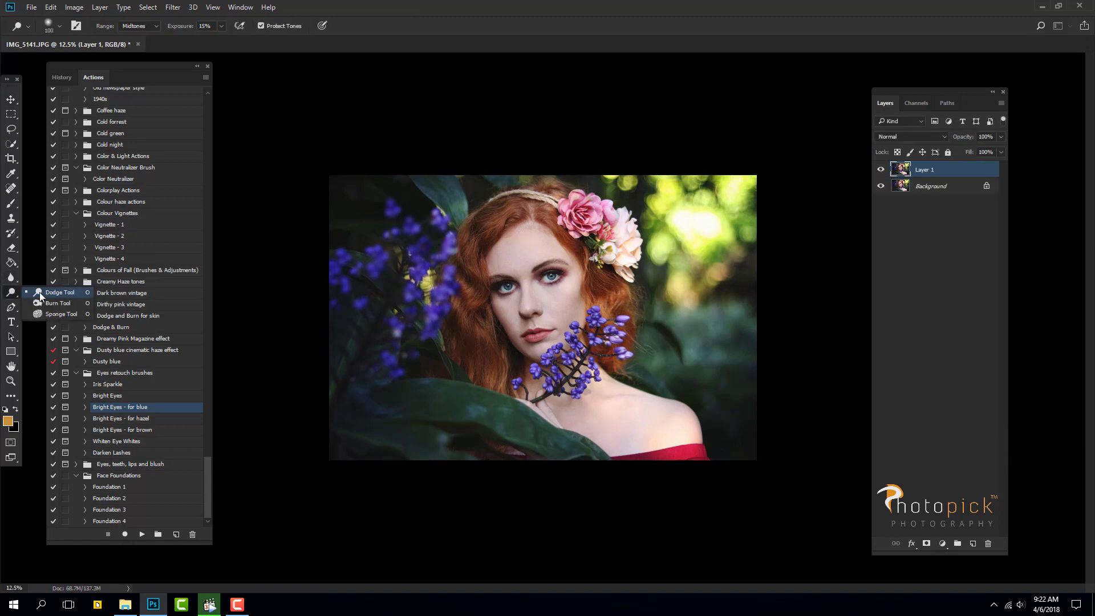
pyautogui.click(39, 292)
pyautogui.click(221, 26)
pyautogui.moveTo(222, 38); pyautogui.dragTo(235, 39)
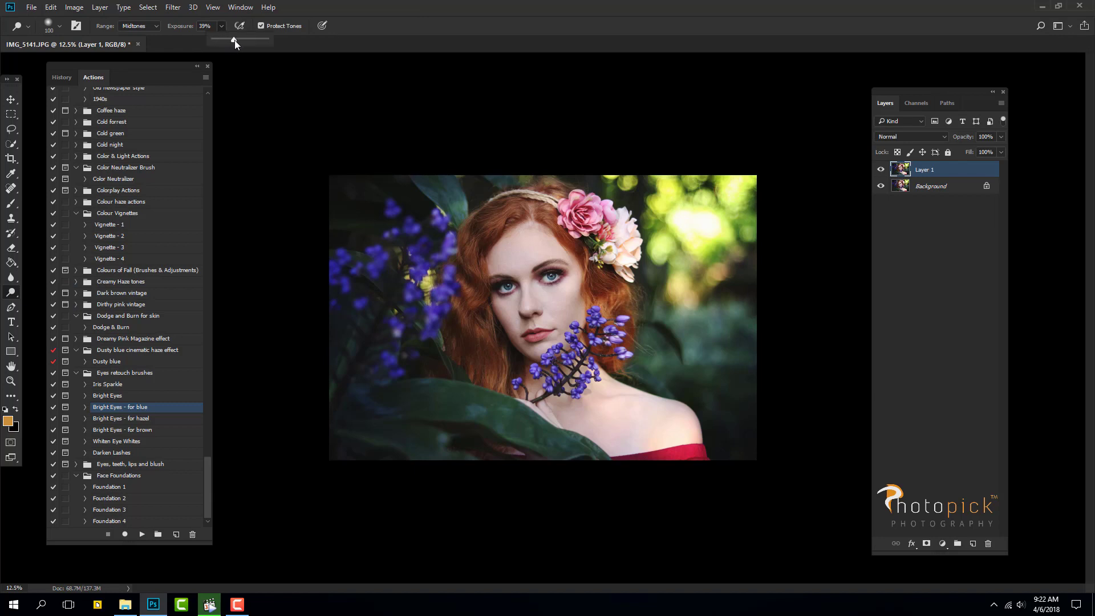
# - Dodge the hair beside the held purple flowers on Layer 1 with a size 700 brush
pyautogui.press(']')
pyautogui.press(']')
pyautogui.press(']')
pyautogui.press(']')
pyautogui.press(']')
pyautogui.press(']')
pyautogui.press(']')
pyautogui.press(']')
pyautogui.press(']')
pyautogui.press(']')
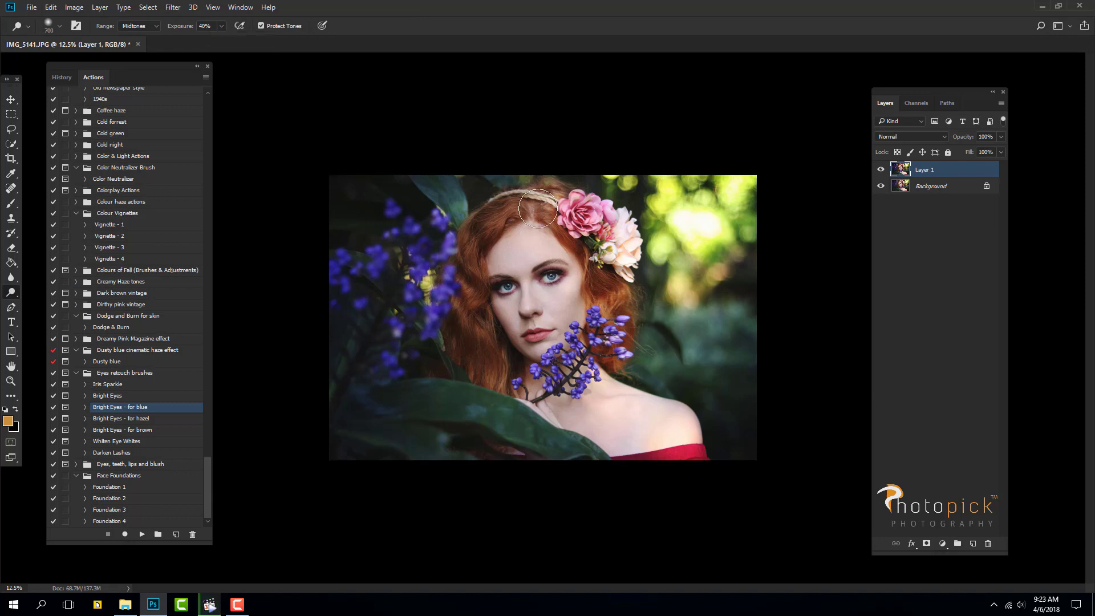
pyautogui.moveTo(616, 302)
pyautogui.mouseDown()
pyautogui.moveTo(630, 359)
pyautogui.moveTo(614, 371)
pyautogui.mouseUp()
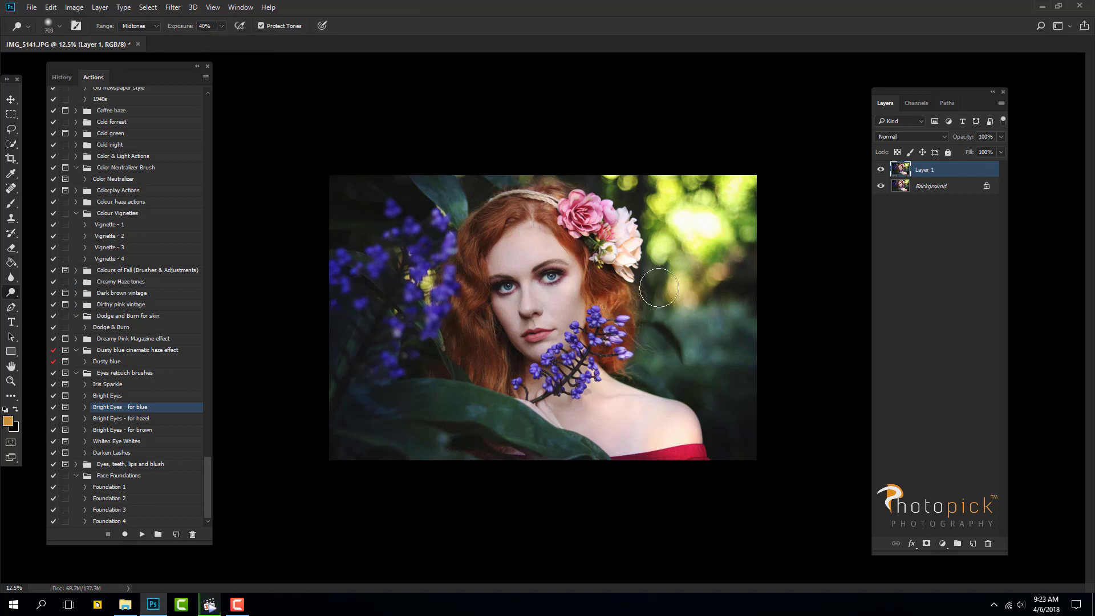
# - Continue dodging the hair and held purple flowers on Layer 1, varying the brush size between 300 and 900
pyautogui.press('[')
pyautogui.press('[')
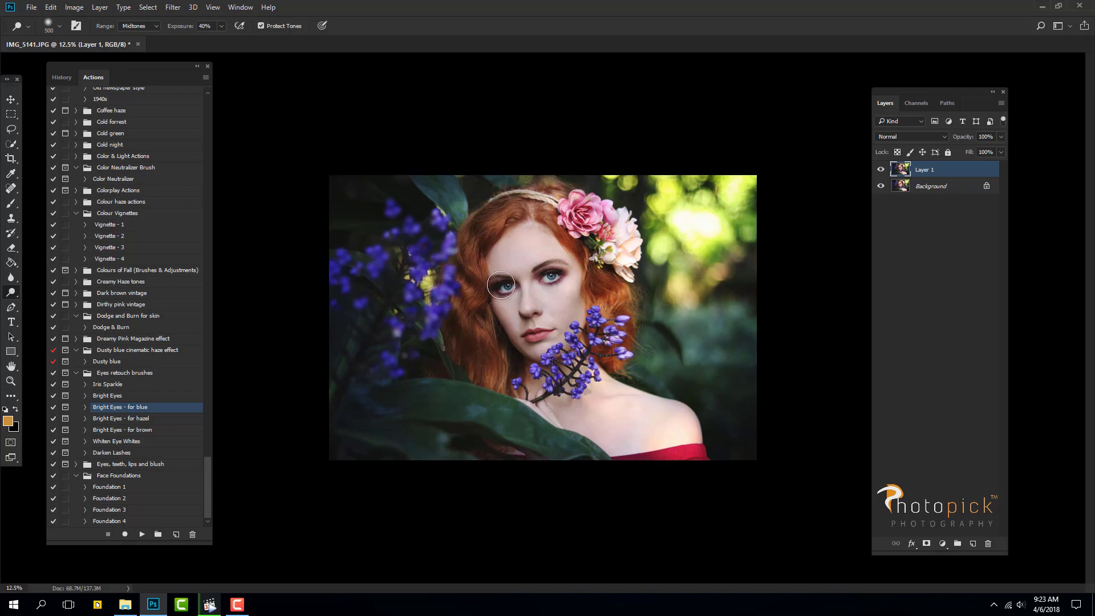
pyautogui.press('[')
pyautogui.press('[')
pyautogui.press('[')
pyautogui.press(']')
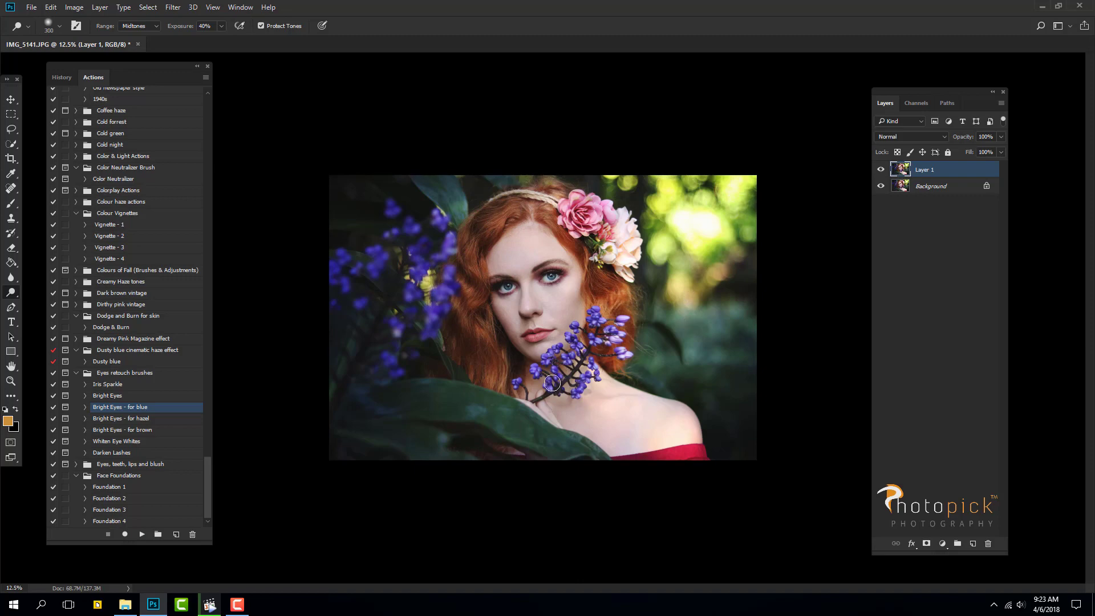
pyautogui.press(']')
pyautogui.press(']')
pyautogui.press(']')
pyautogui.press(']')
pyautogui.press(']')
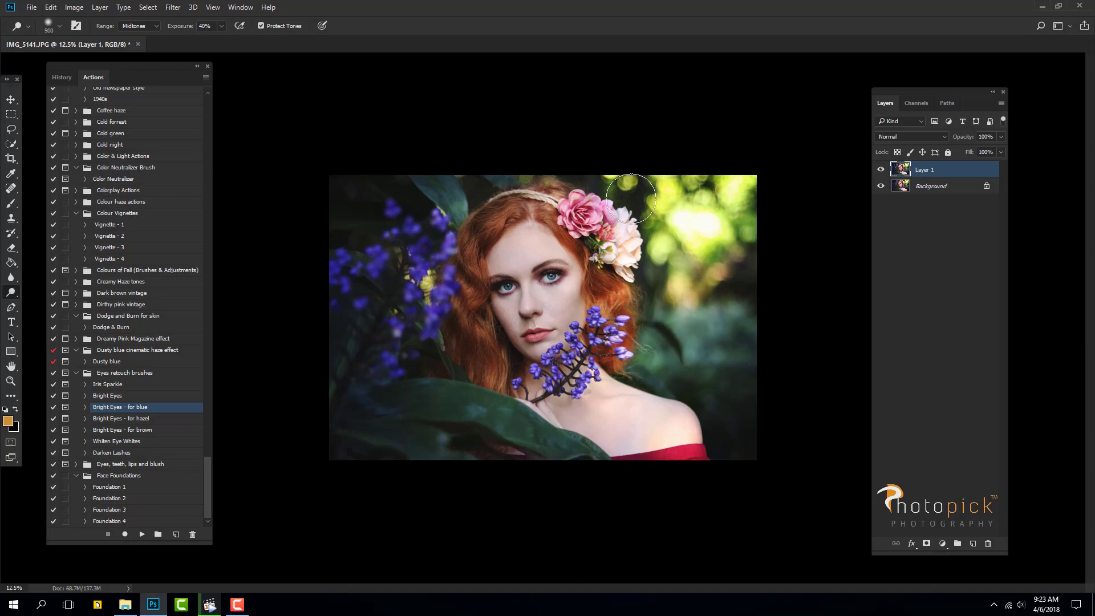
pyautogui.press(']')
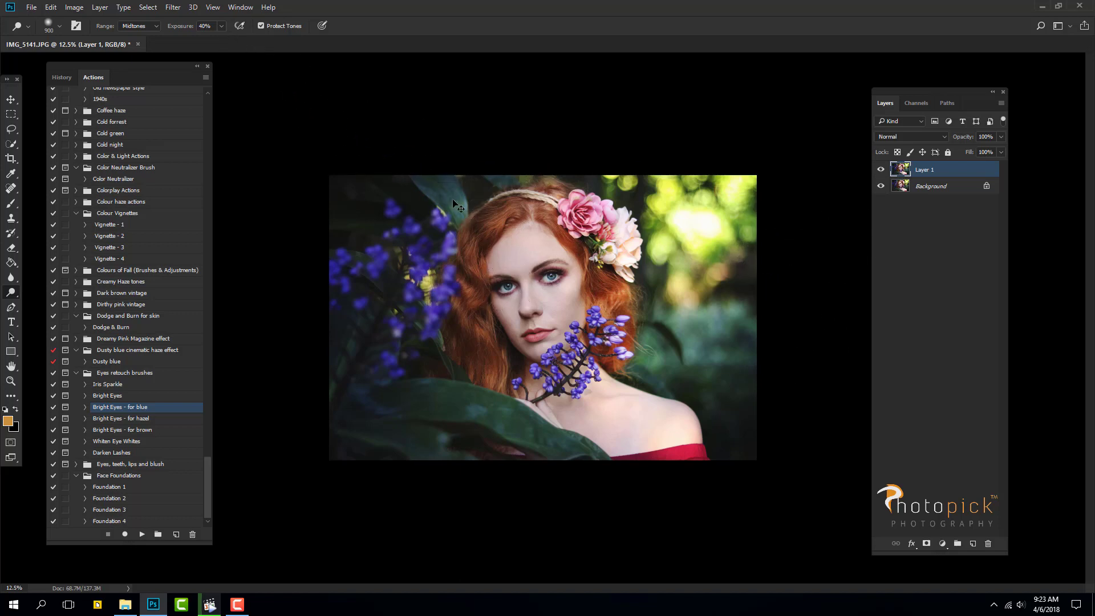
# - Duplicate Layer 1 and dodge the copy's midtones with a size 600 brush at 21% exposure
pyautogui.hotkey('ctrl', 'j')
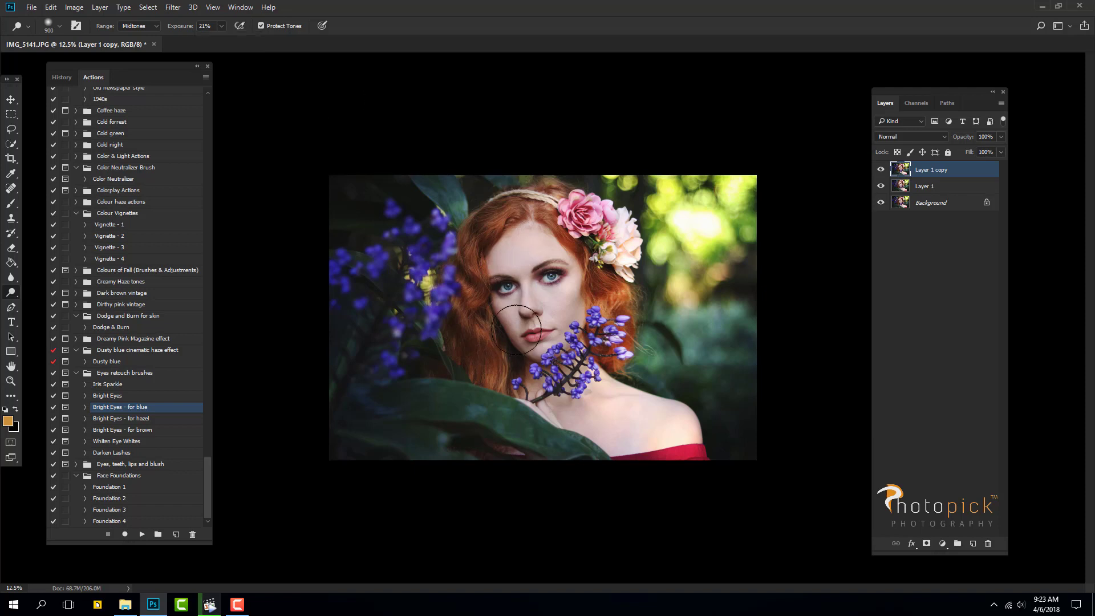
pyautogui.press('[')
pyautogui.press('[')
pyautogui.press('[')
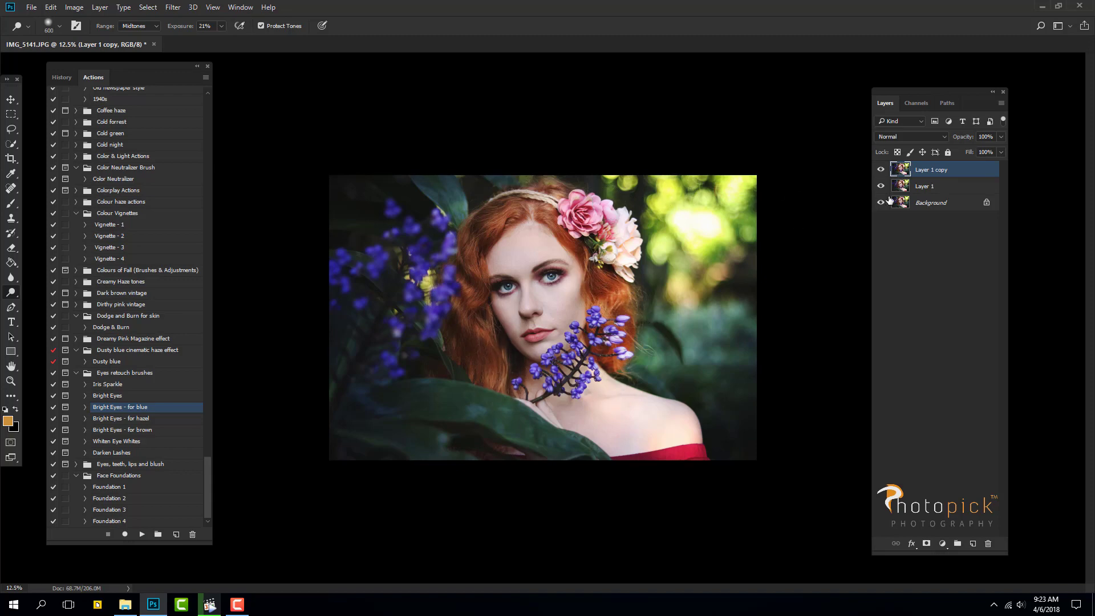
# - Toggle Layer 1 copy's visibility to compare and merge both dodged layers into the Background
pyautogui.click(881, 170)
pyautogui.click(882, 170)
pyautogui.hotkey('ctrl', 'e')
pyautogui.hotkey('ctrl', 'e')
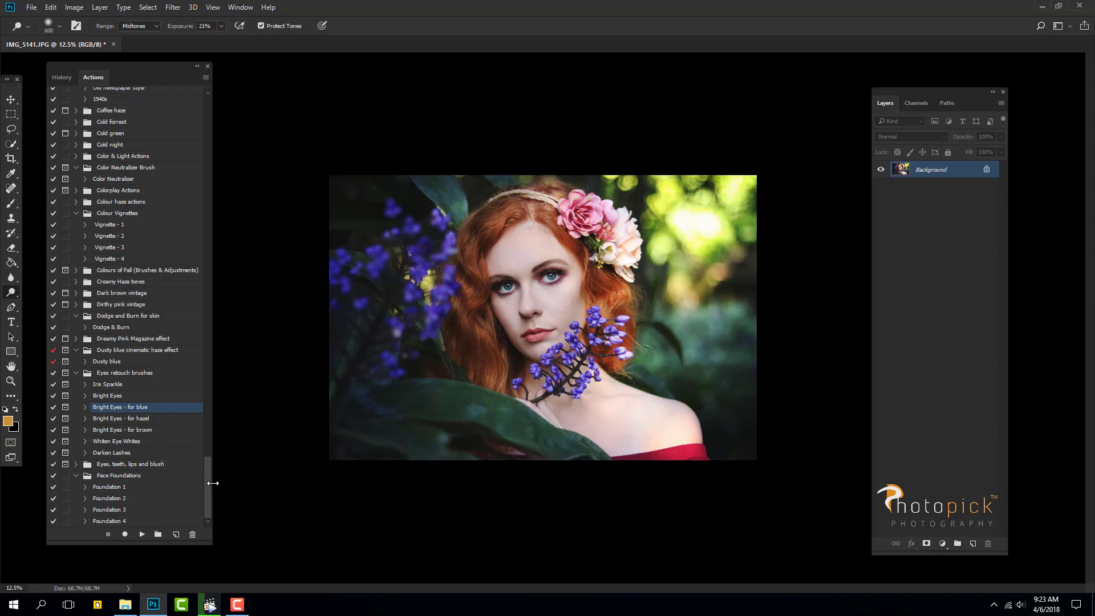
# - Run the Two long orange side light leacks action and delete its Pearl Sun Stream LEFT layer
pyautogui.moveTo(207, 475); pyautogui.dragTo(217, 194)
pyautogui.click(150, 263)
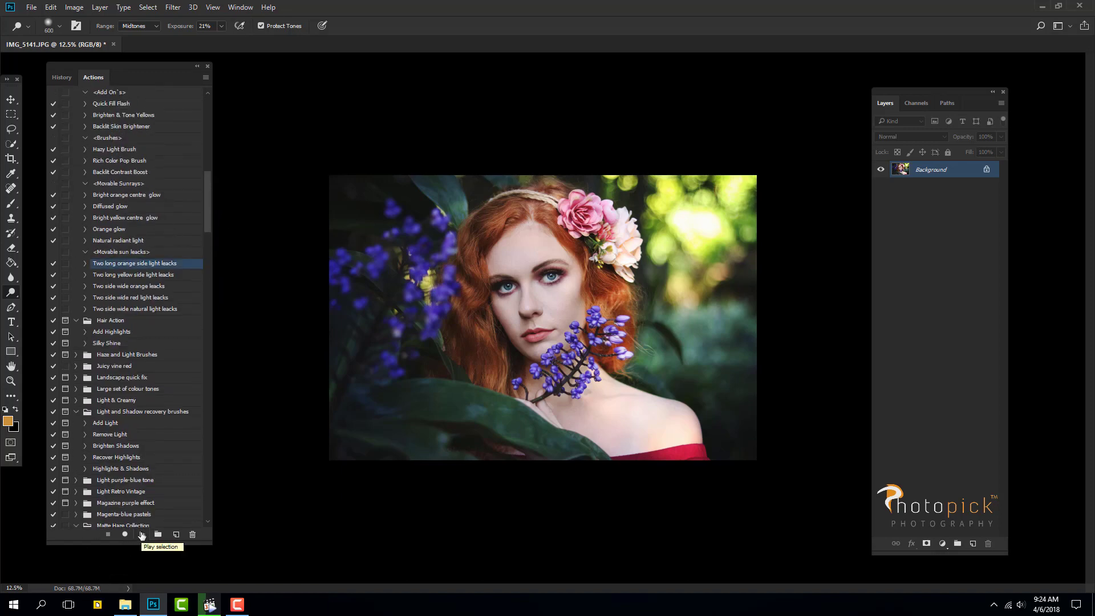
pyautogui.click(141, 535)
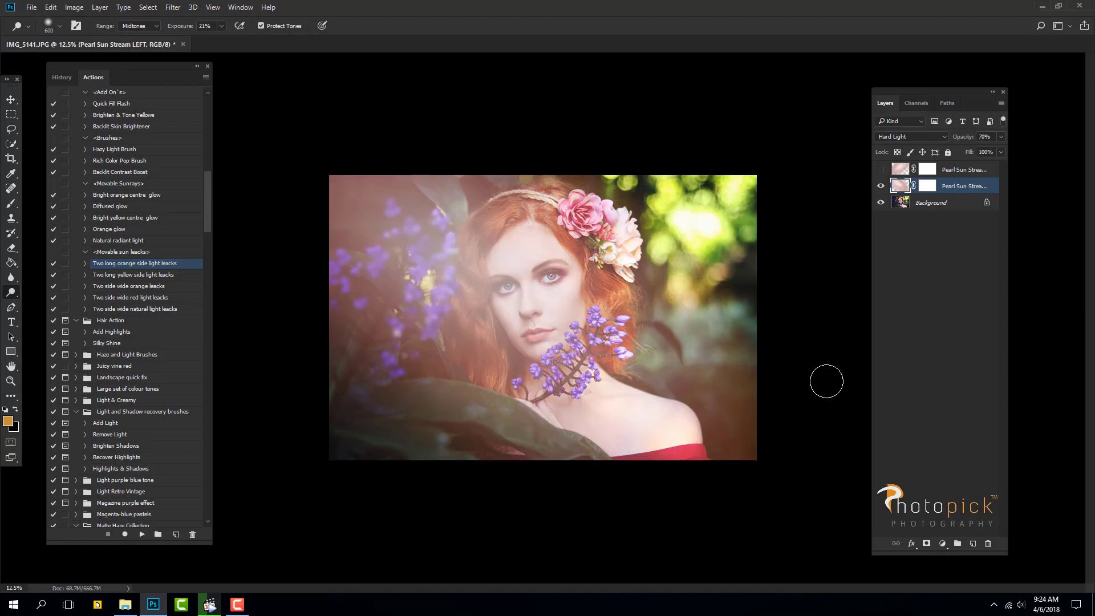
pyautogui.click(10, 99)
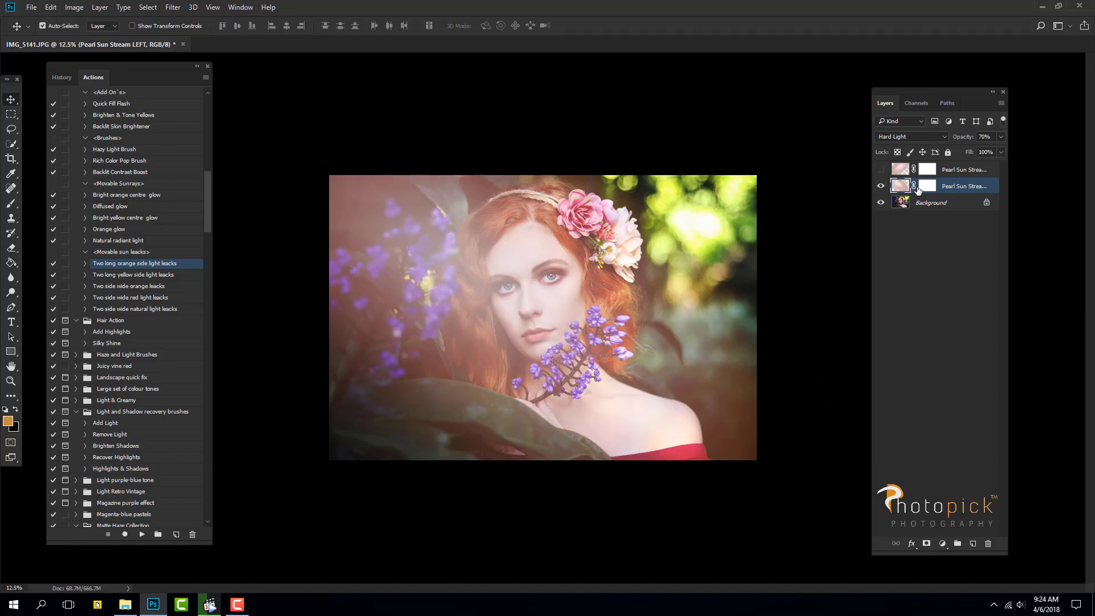
pyautogui.press('Delete')
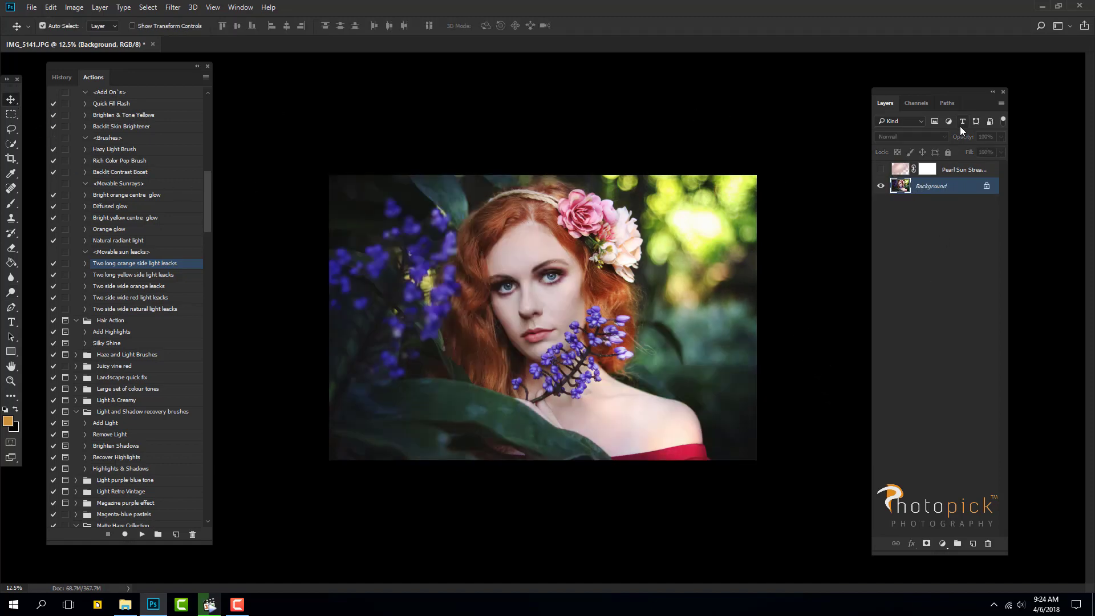
# - Show the Pearl Sun Stream RIGHT layer and move its light leak toward the photo's upper-right side
pyautogui.click(880, 170)
pyautogui.click(963, 172)
pyautogui.moveTo(473, 333); pyautogui.dragTo(669, 274)
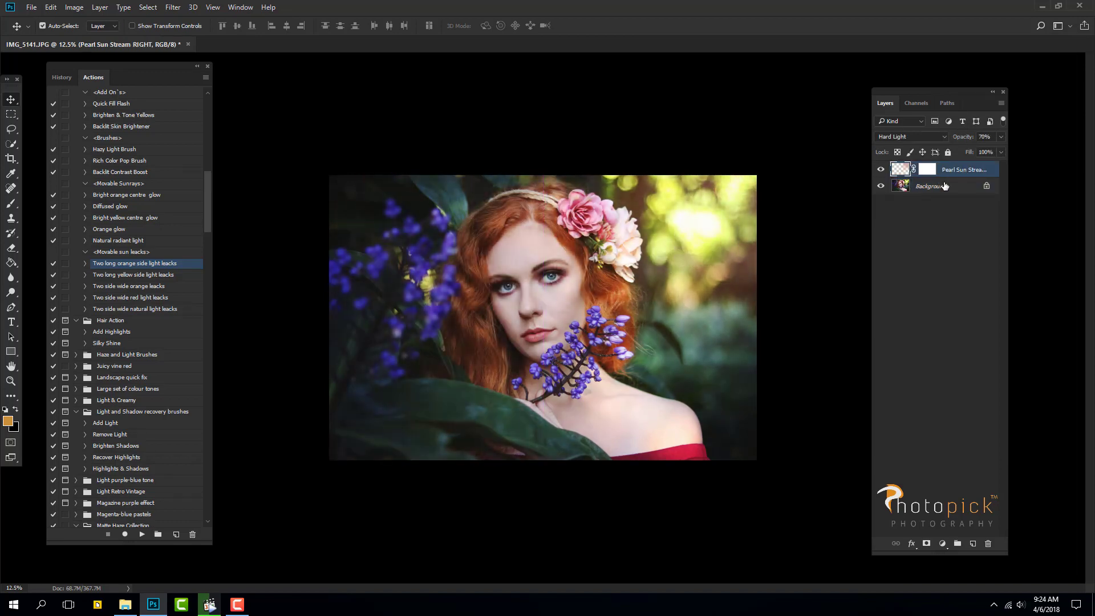
# - Toggle the Pearl Sun Stream RIGHT layer's visibility to compare the light leak, and flatten the image
pyautogui.click(881, 170)
pyautogui.click(881, 171)
pyautogui.click(101, 8)
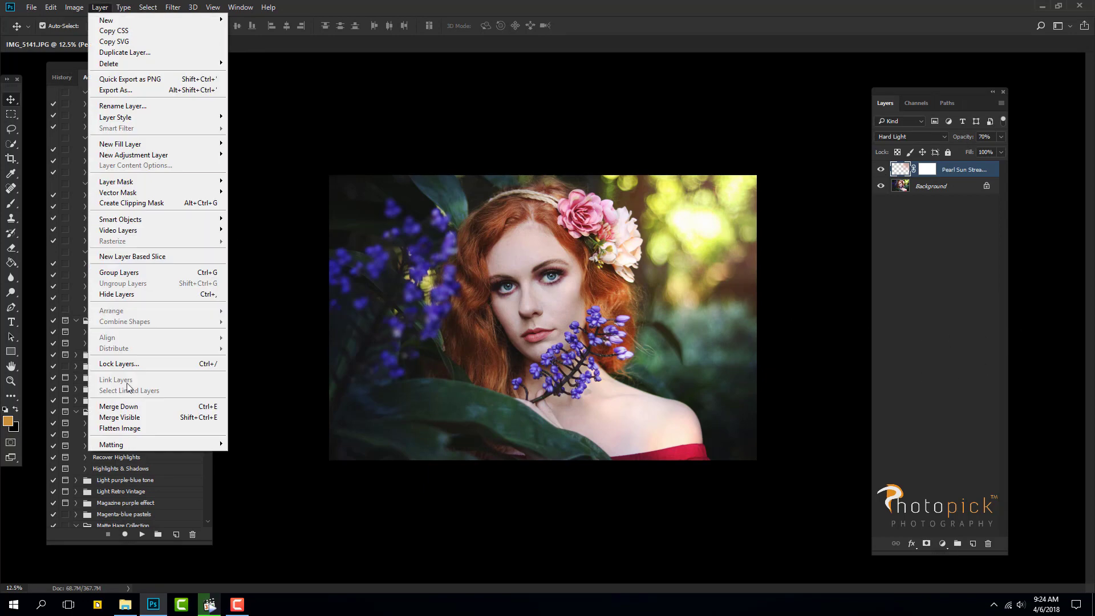
pyautogui.click(159, 432)
# - Duplicate the Background as a new layer and slightly raise its contrast and clarity with the Camera Raw Filter
pyautogui.hotkey('ctrl', 'j')
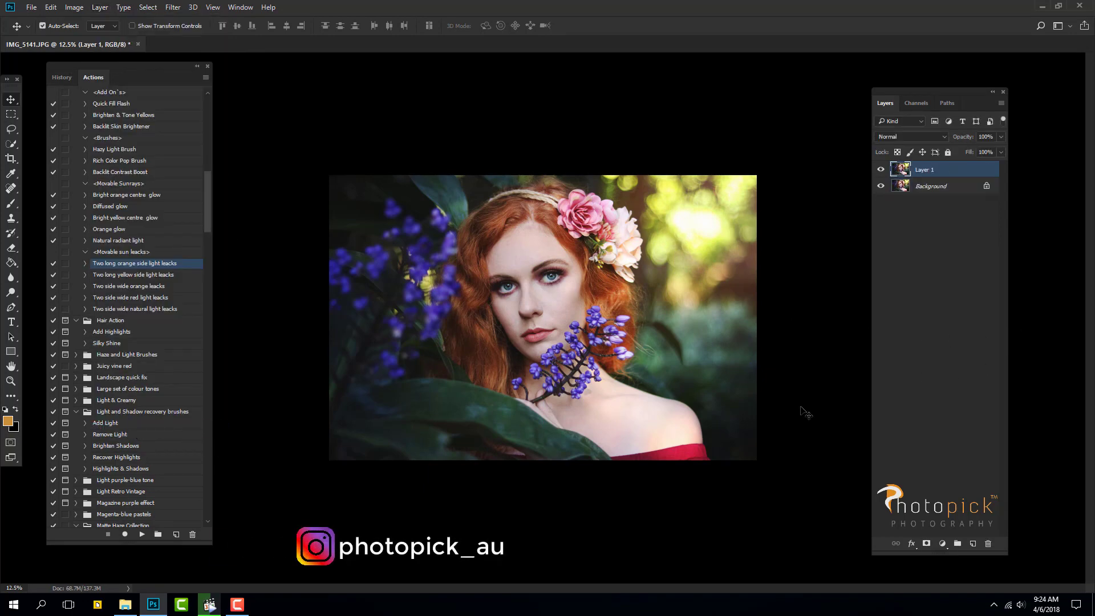
pyautogui.click(171, 8)
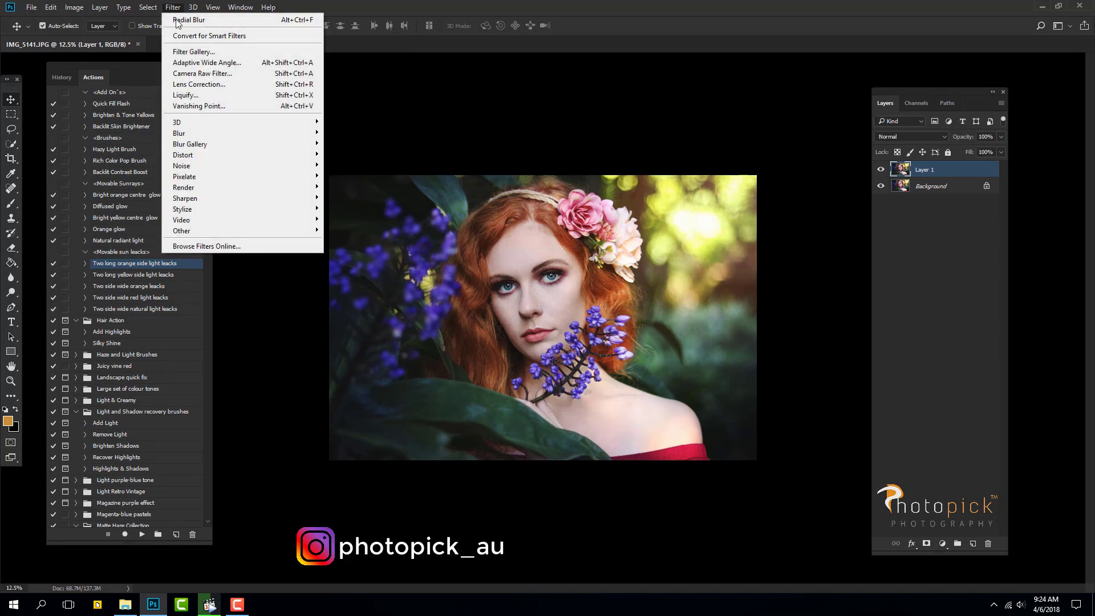
pyautogui.click(201, 73)
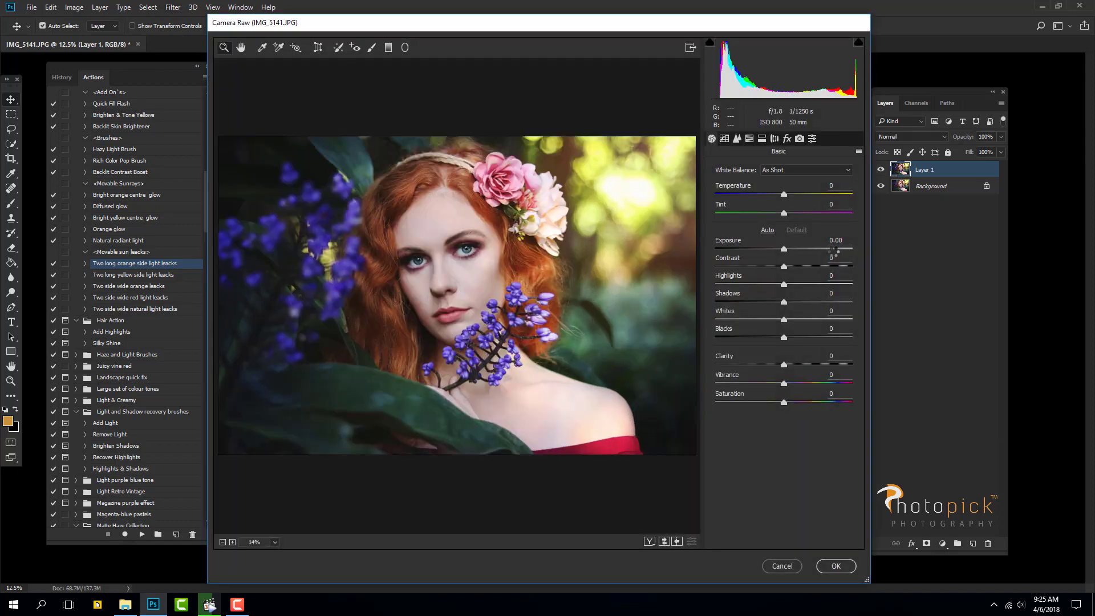
pyautogui.moveTo(784, 266); pyautogui.dragTo(788, 267)
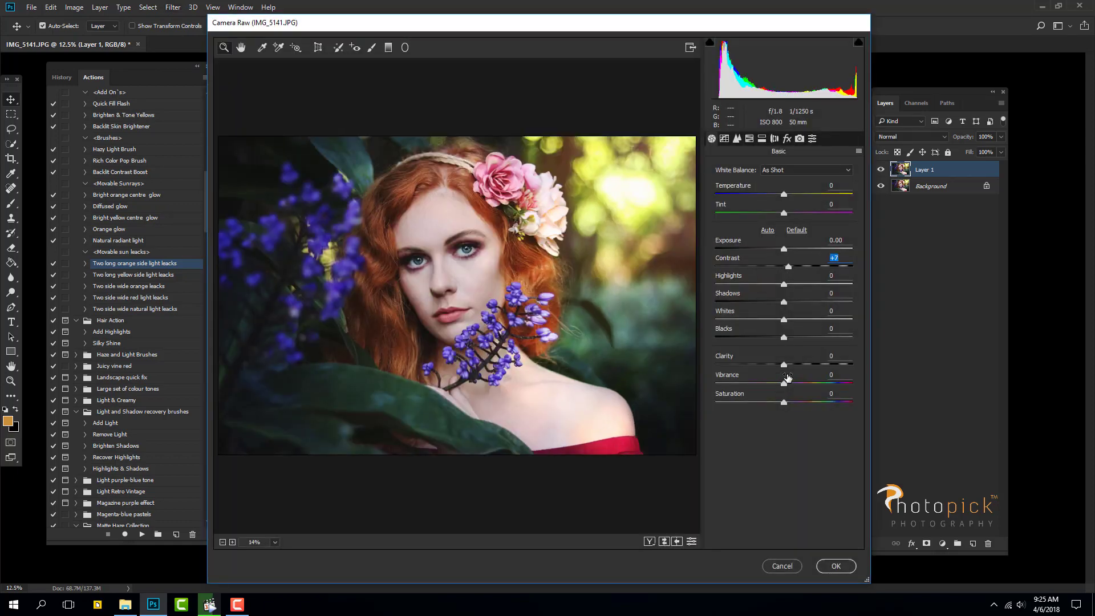
pyautogui.moveTo(786, 365); pyautogui.dragTo(791, 365)
pyautogui.click(787, 267)
# - Set Camera Raw's luminance noise reduction to 15, apply the filter, and merge the layer into the Background
pyautogui.click(738, 137)
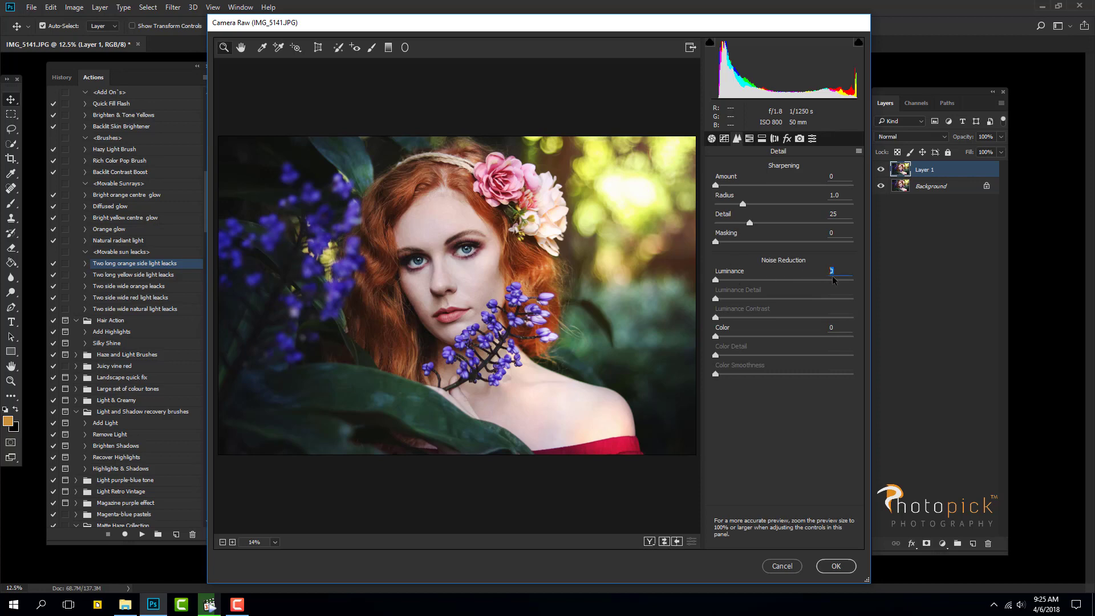
pyautogui.write('15')
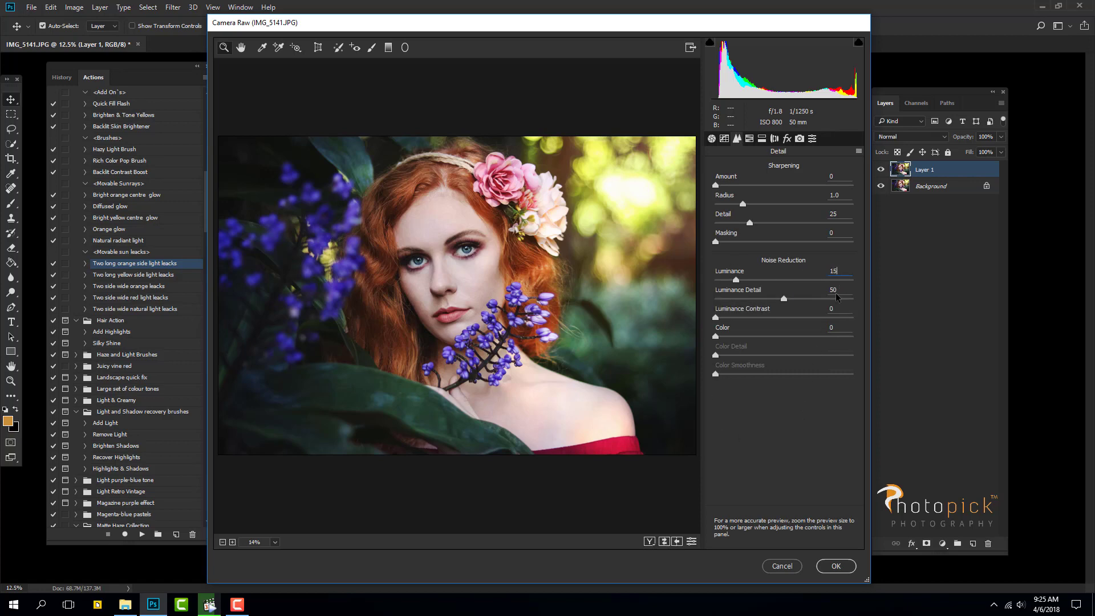
pyautogui.write('7')
pyautogui.click(836, 568)
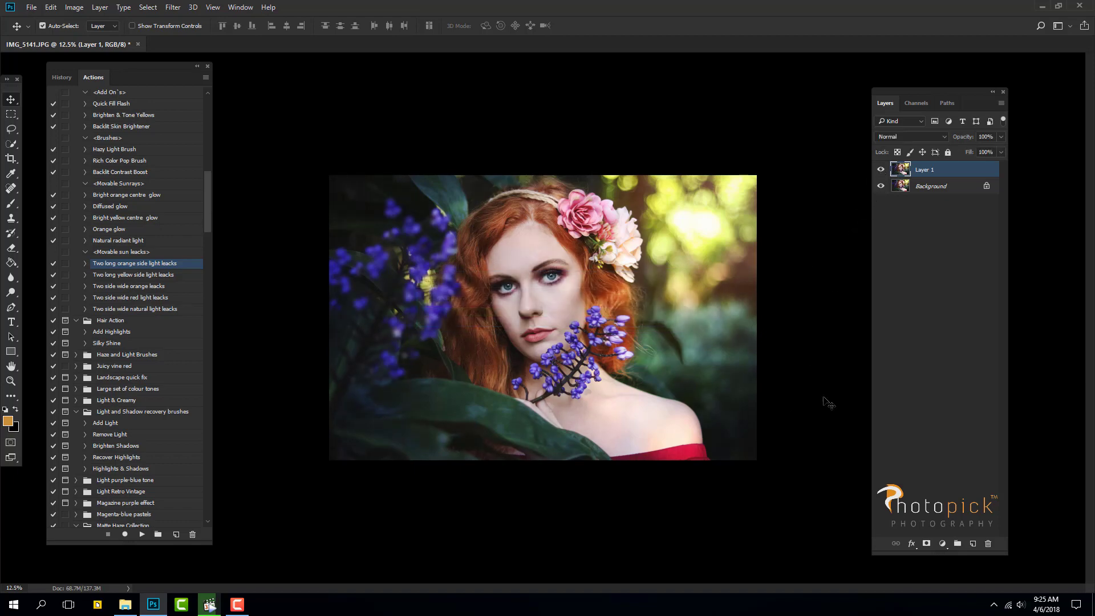
pyautogui.hotkey('ctrl', 'e')
# - Sharpen a duplicate of the Background with Unsharp Mask at amount 95%, radius 2.5 pixels and threshold 0, and merge the visible layers
pyautogui.hotkey('ctrl', '+')
pyautogui.hotkey('ctrl', '+')
pyautogui.hotkey('ctrl', '+')
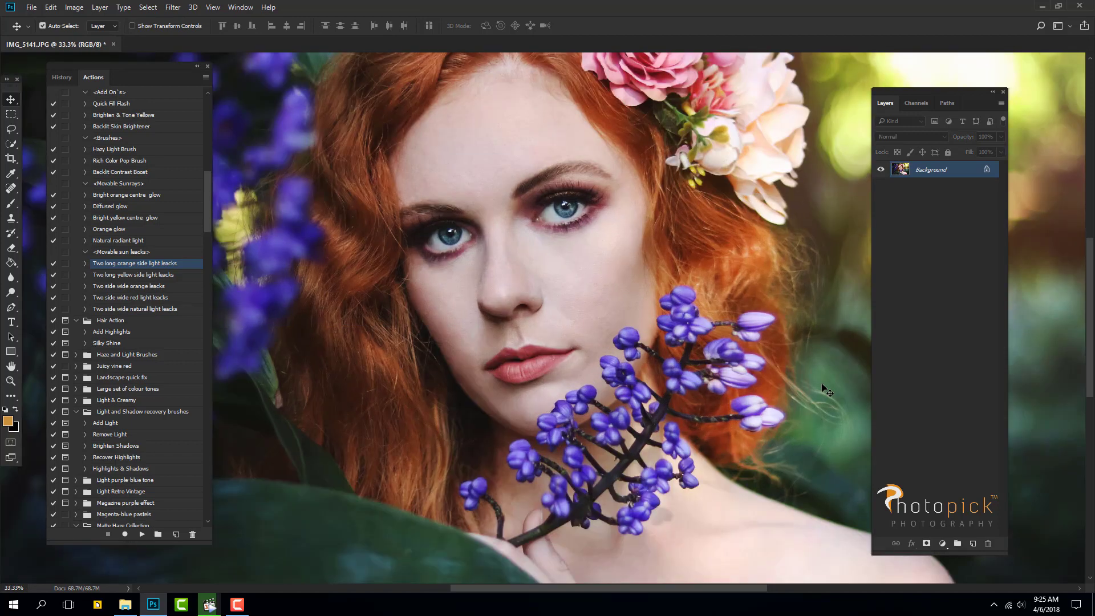
pyautogui.hotkey('ctrl', 'j')
pyautogui.click(173, 7)
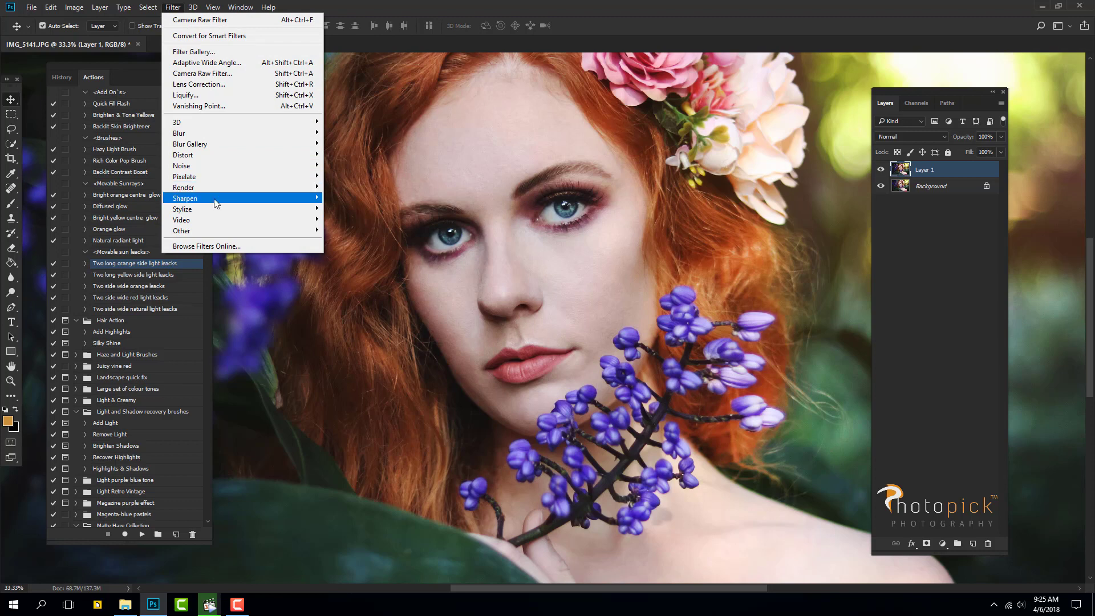
pyautogui.moveTo(213, 183)
pyautogui.click(369, 255)
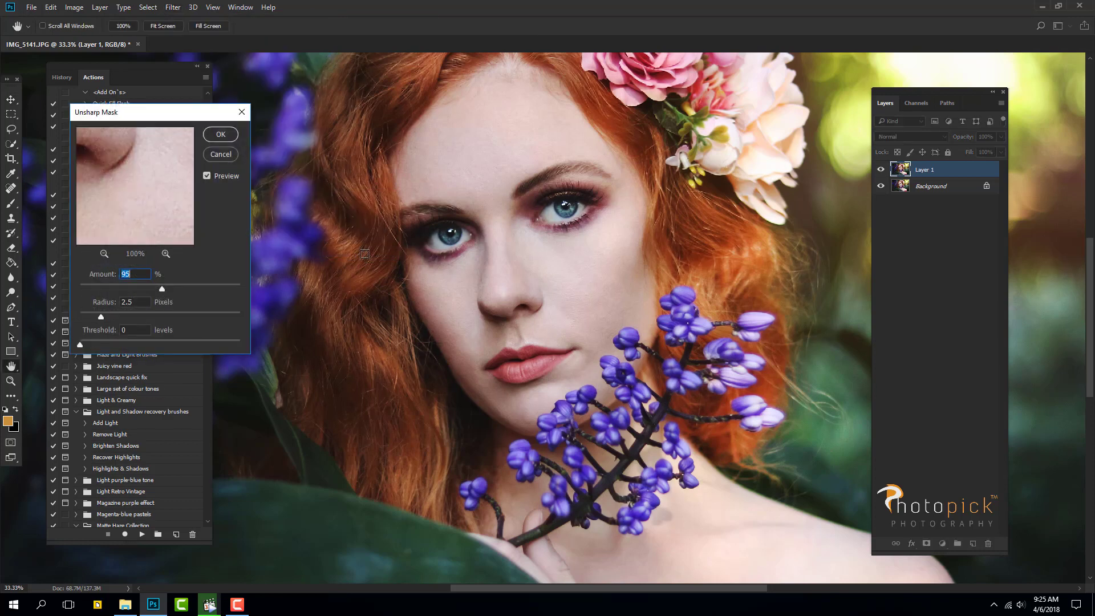
pyautogui.click(208, 176)
pyautogui.click(220, 135)
pyautogui.hotkey('ctrl', '-')
pyautogui.hotkey('ctrl', '-')
pyautogui.hotkey('ctrl', '-')
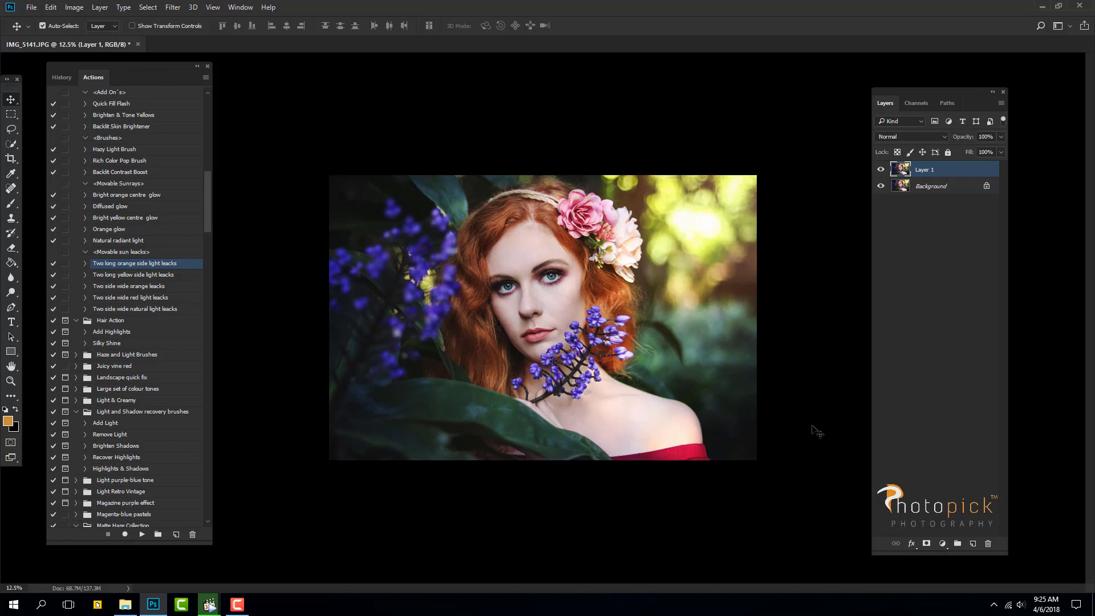
pyautogui.hotkey('ctrl', 'shift', 'e')
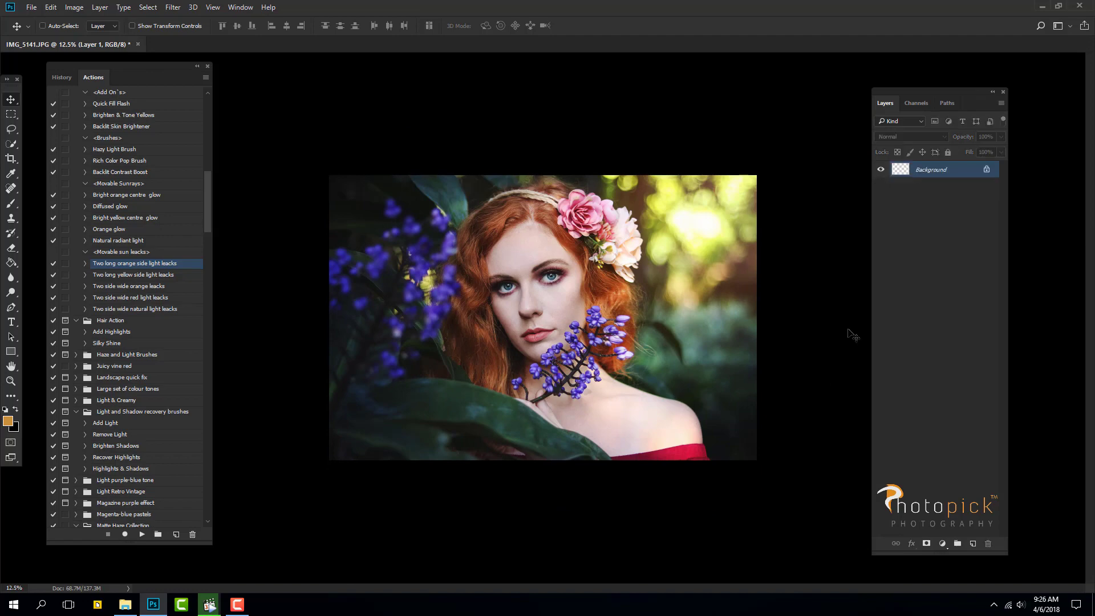
# - Duplicate the merged Background and fine-tune the copy's luminance with the Match Color adjustment
pyautogui.hotkey('ctrl', 'j')
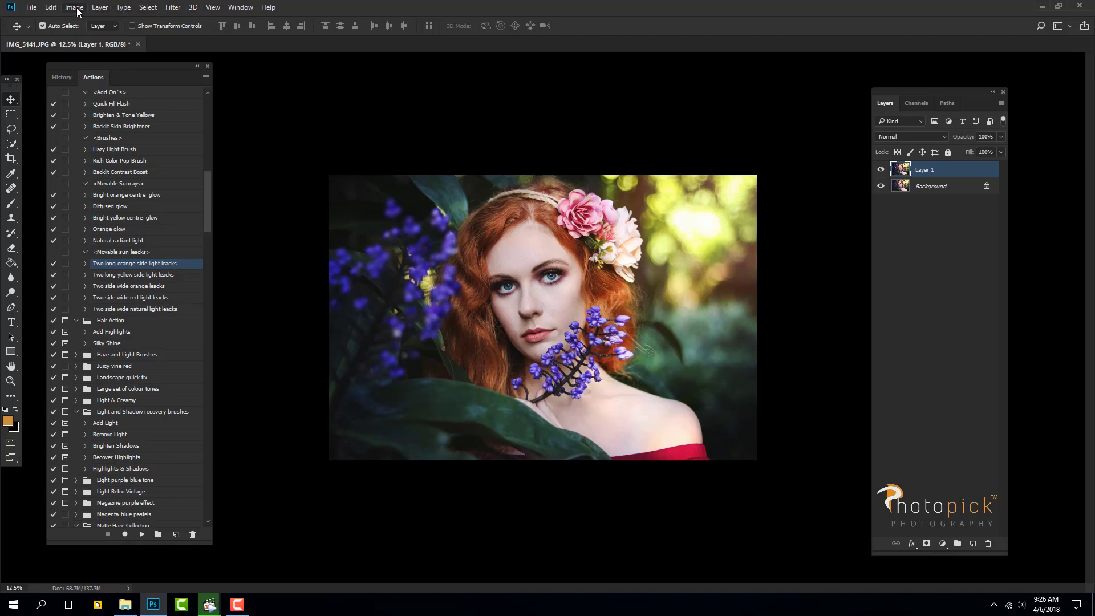
pyautogui.click(74, 7)
pyautogui.moveTo(114, 36)
pyautogui.click(225, 262)
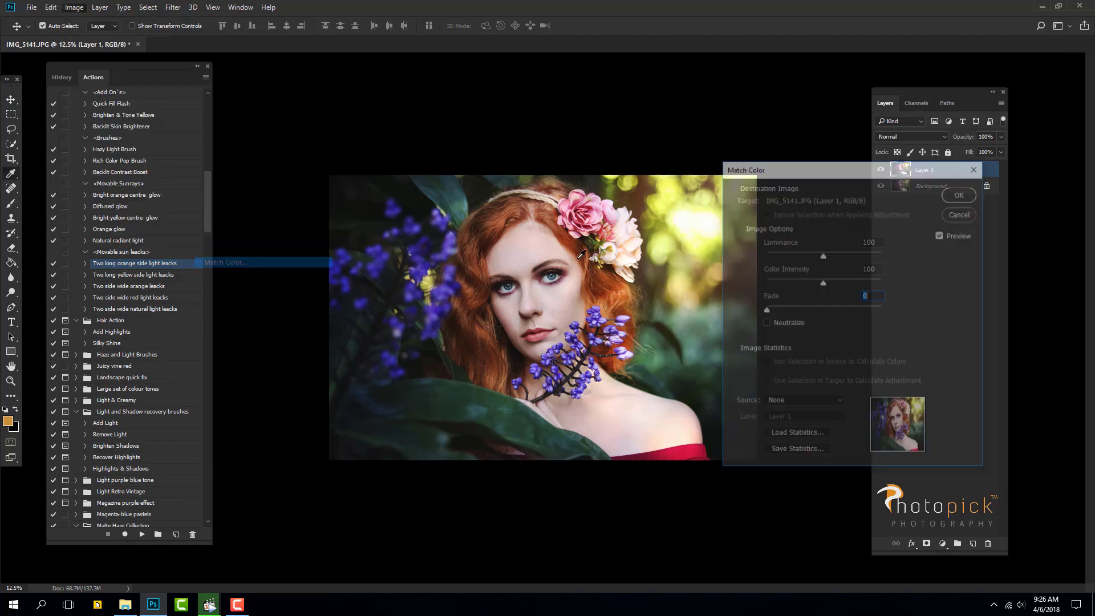
pyautogui.moveTo(774, 172); pyautogui.dragTo(896, 171)
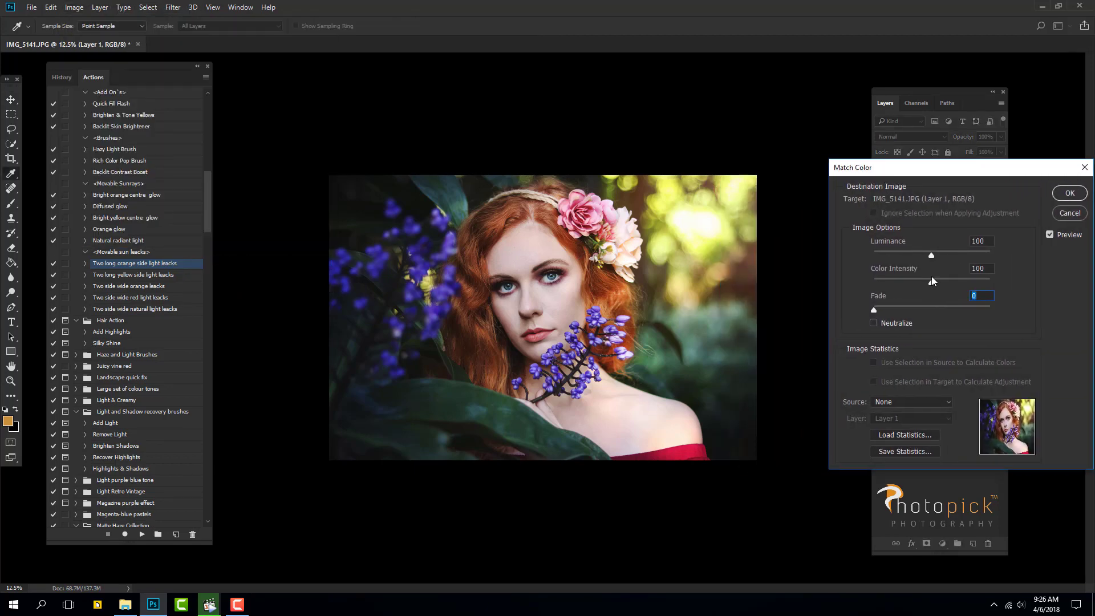
pyautogui.click(932, 255)
pyautogui.click(1056, 199)
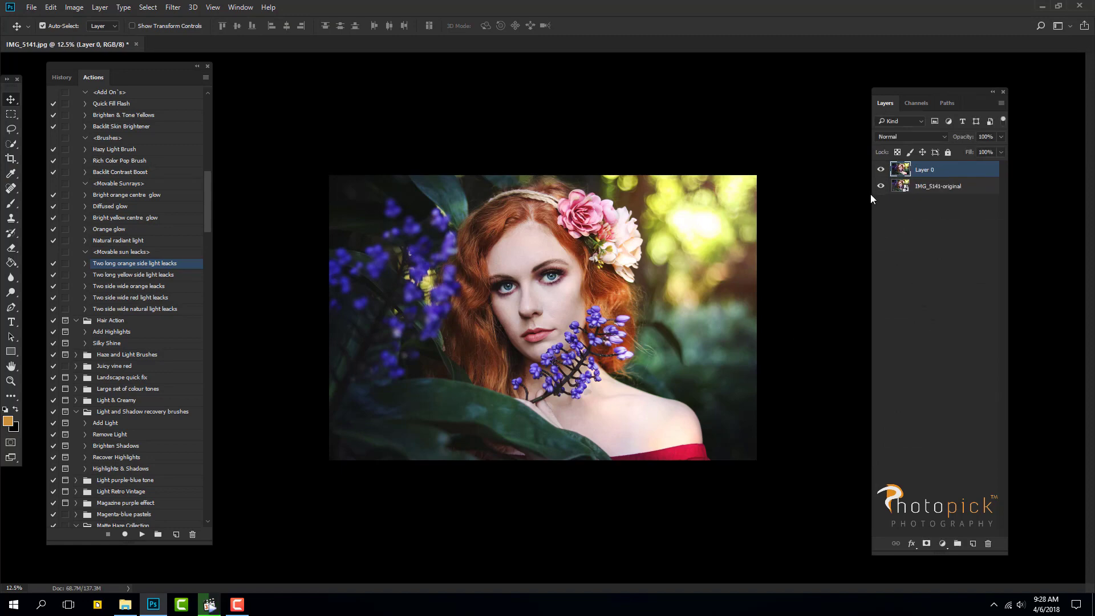
# - Toggle Layer 0's visibility to compare the finished retouch with the original photo
pyautogui.click(880, 170)
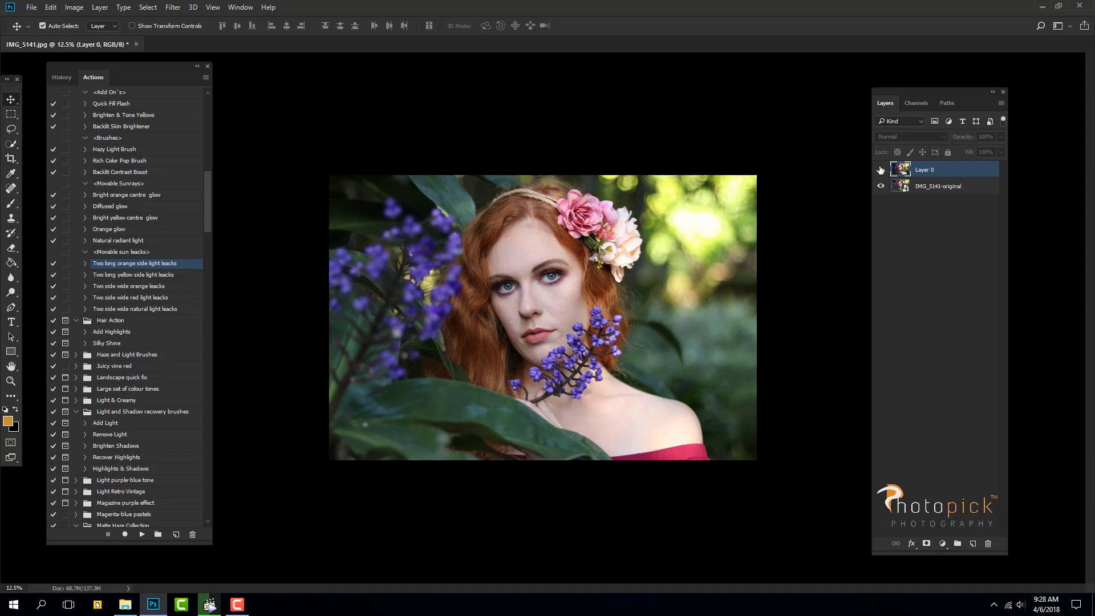
pyautogui.click(880, 170)
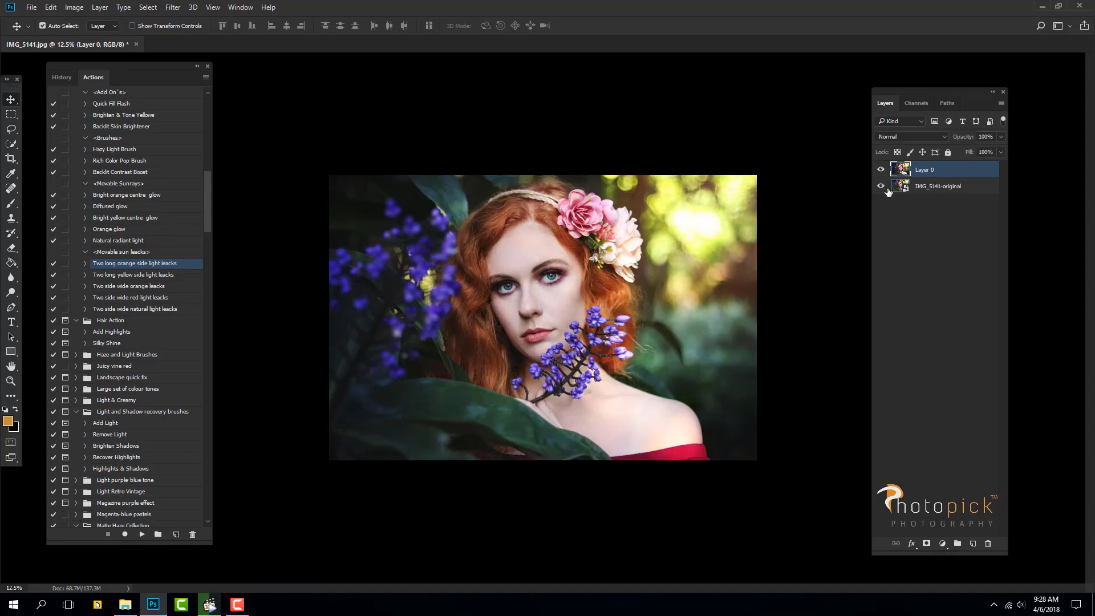